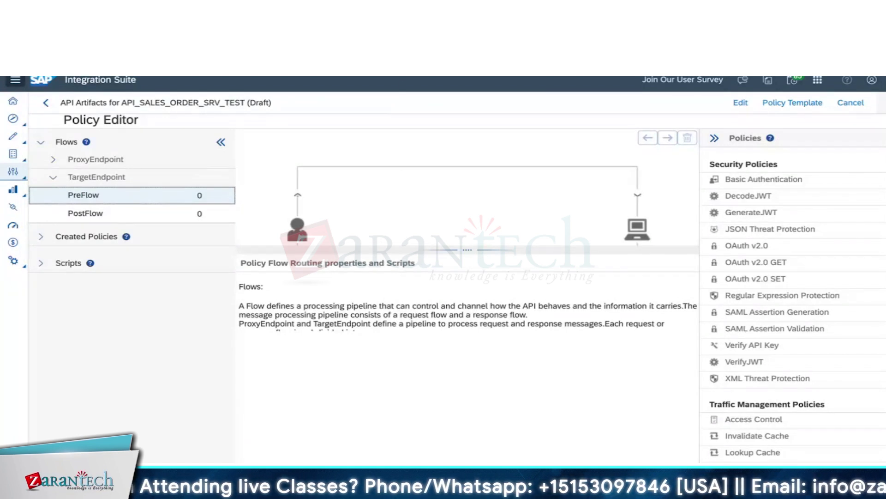
Step: Expand the ProxyEndpoint flows and switch the policies of API_SALES_ORDER_SRV_TEST to edit mode
key(ctrl+Tab)
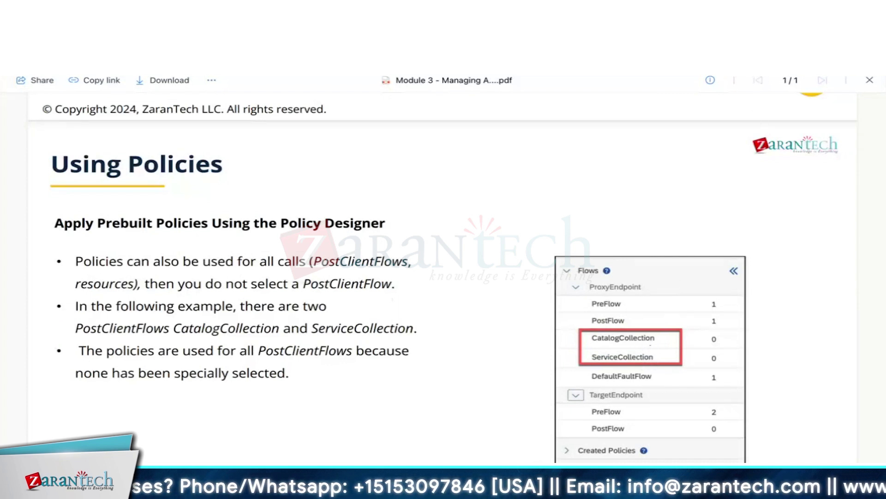
key(ctrl+Tab)
click(53, 159)
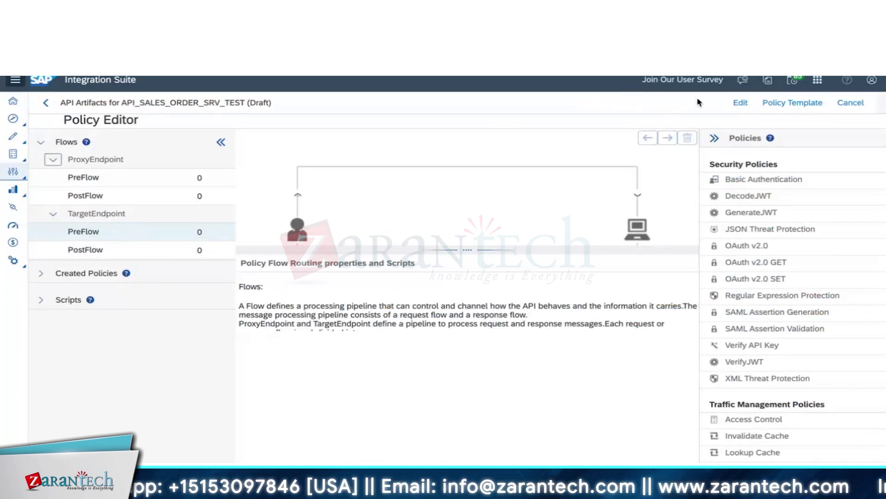
click(734, 102)
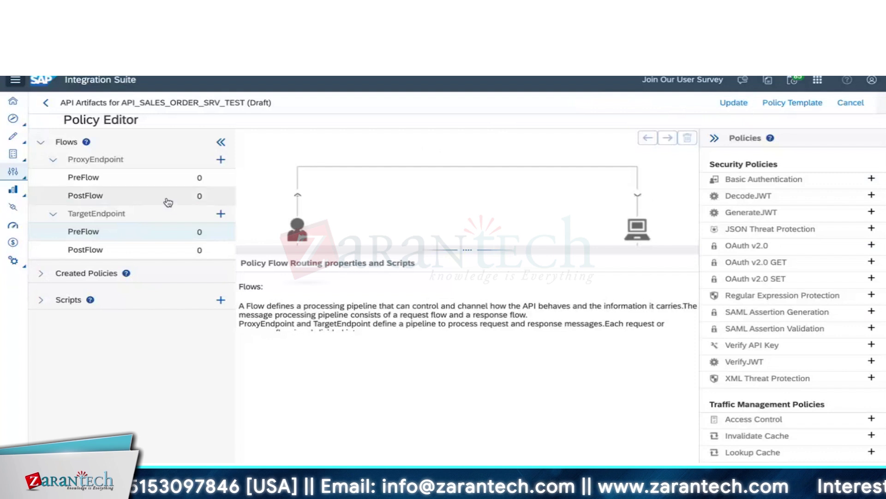
Step: Add a flow named CatallogScenario and a second, unnamed flow under ProxyEndpoint
click(221, 161)
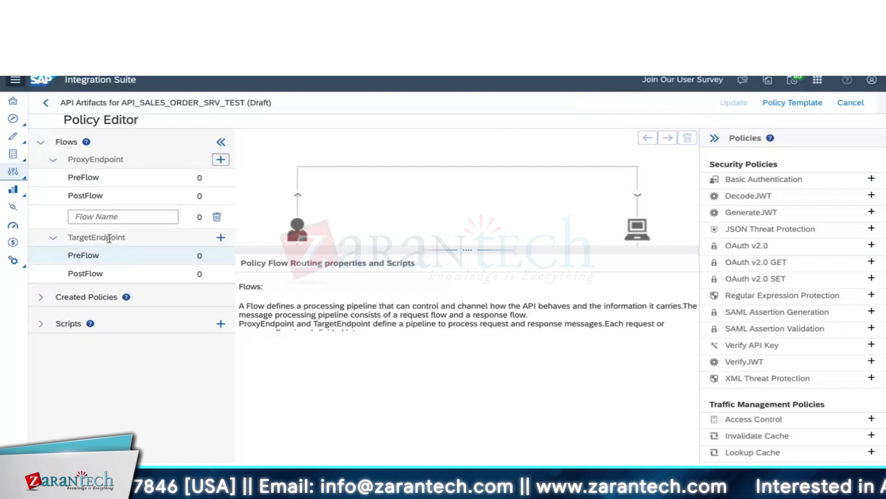
click(76, 216)
text(v)
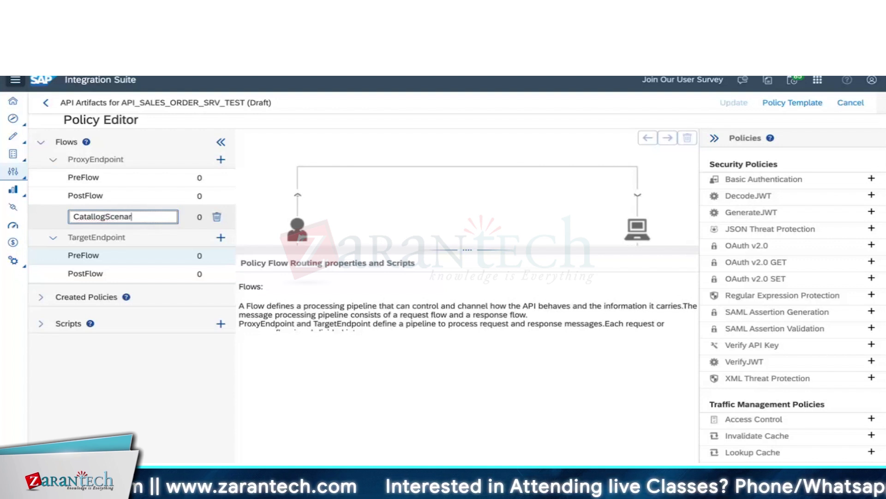
click(92, 219)
text(l)
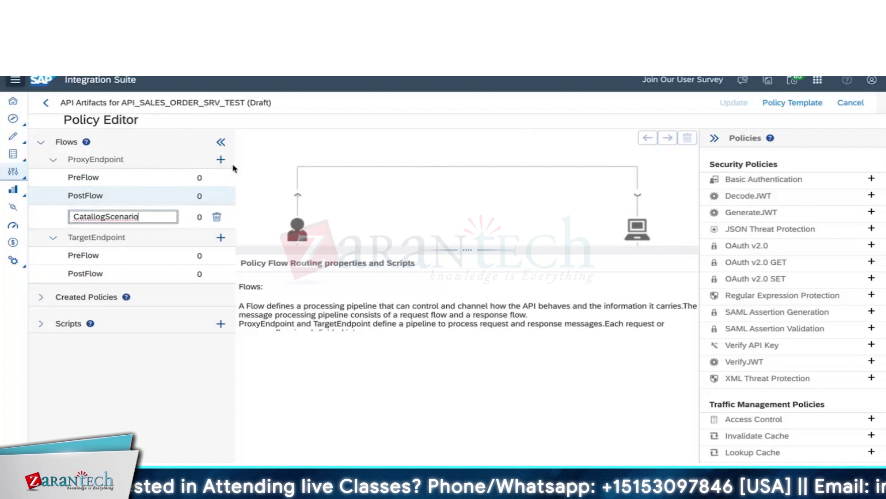
click(220, 159)
click(165, 236)
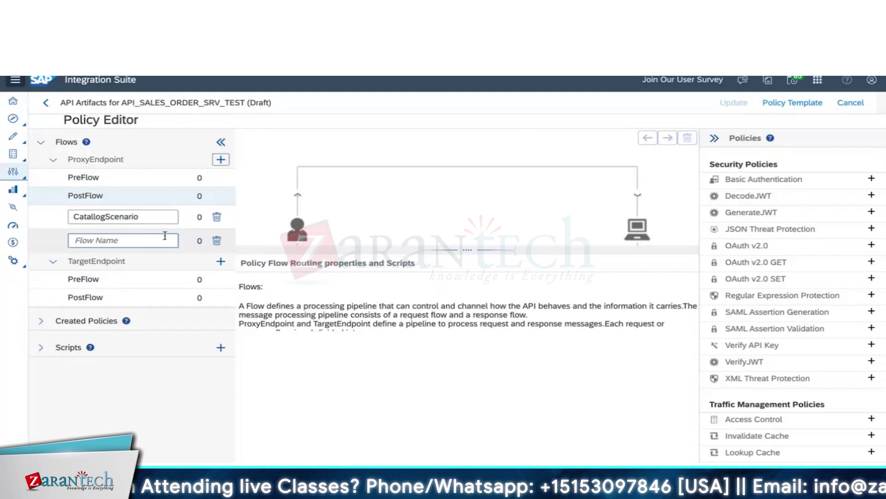
click(143, 217)
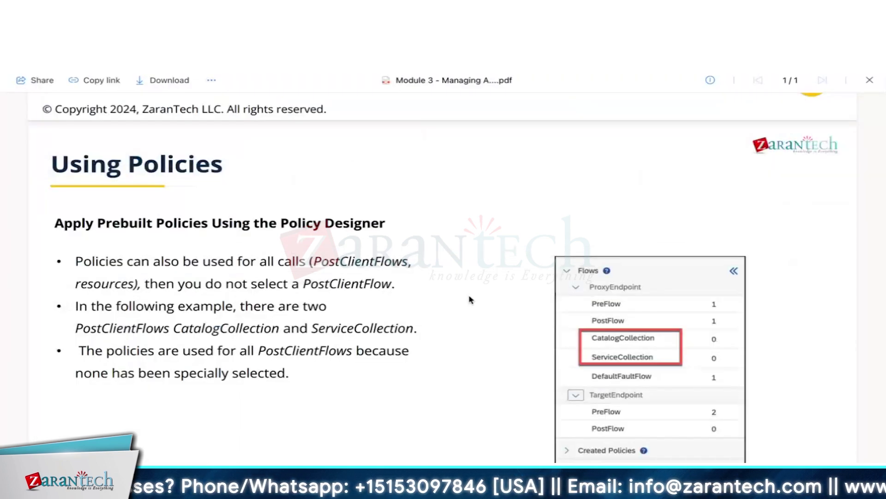
Step: Read the Using Policies slides on security policies, predefined policies and policy templates in the Module 3 PDF
scroll(470, 300, down, 8)
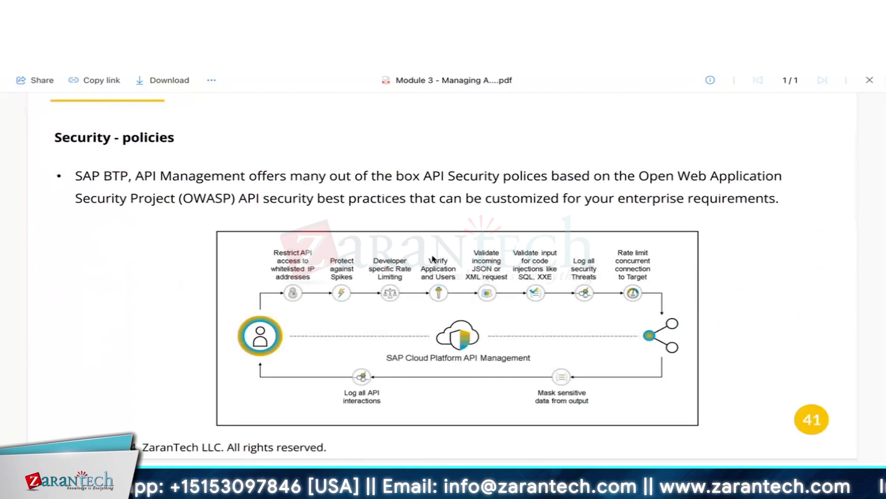
scroll(490, 233, down, 8)
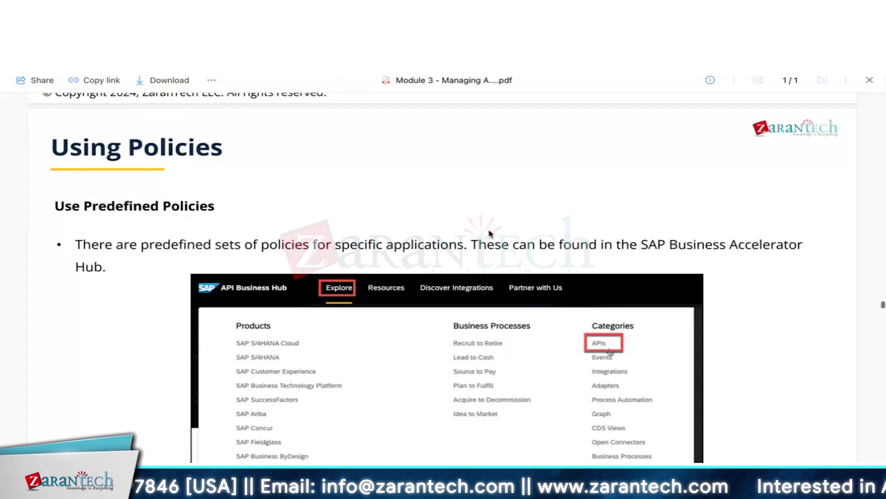
scroll(490, 233, down, 8)
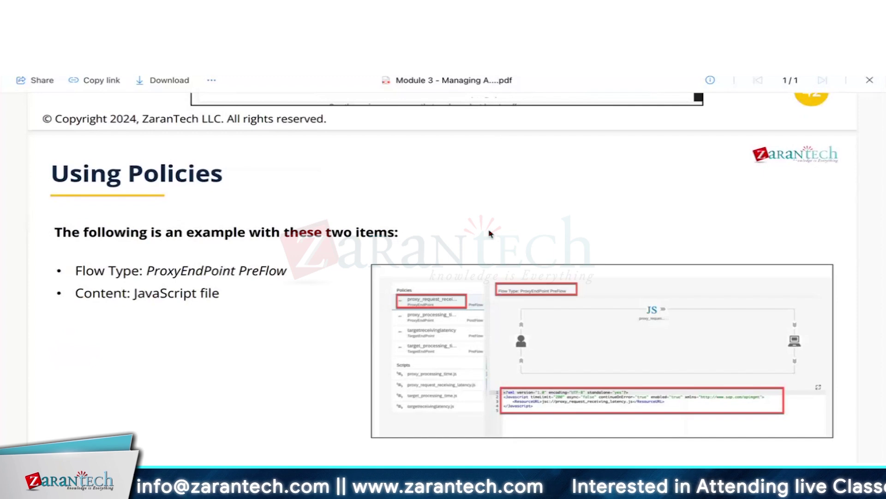
scroll(491, 233, down, 2)
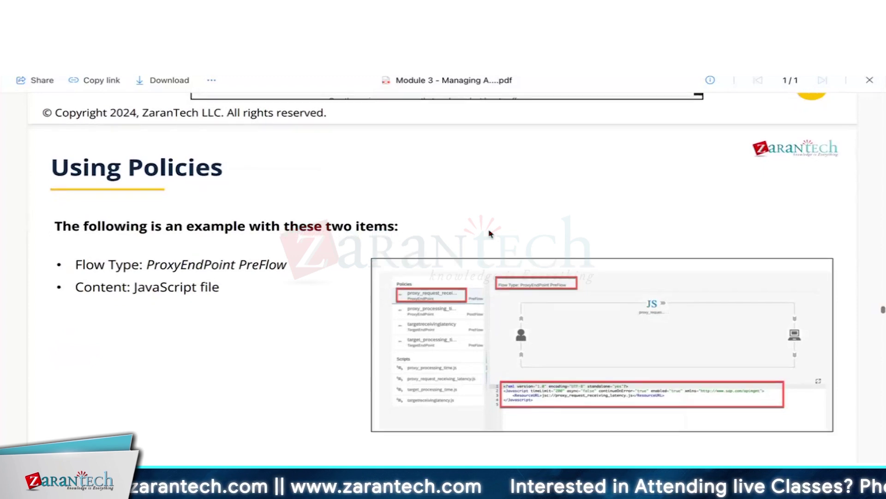
scroll(490, 233, down, 5)
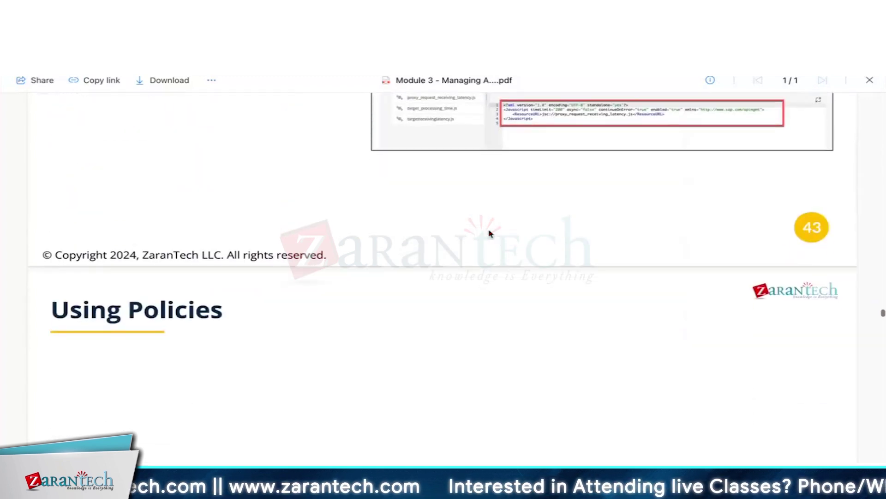
scroll(490, 233, down, 10)
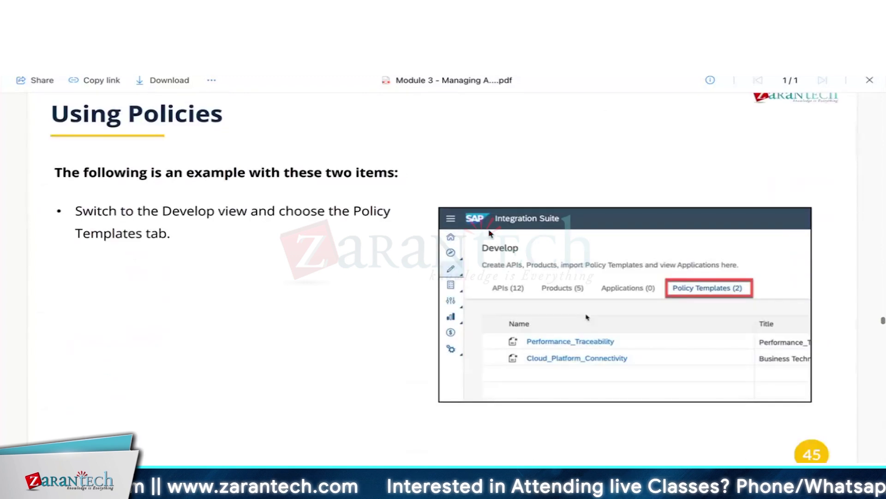
scroll(490, 233, up, 8)
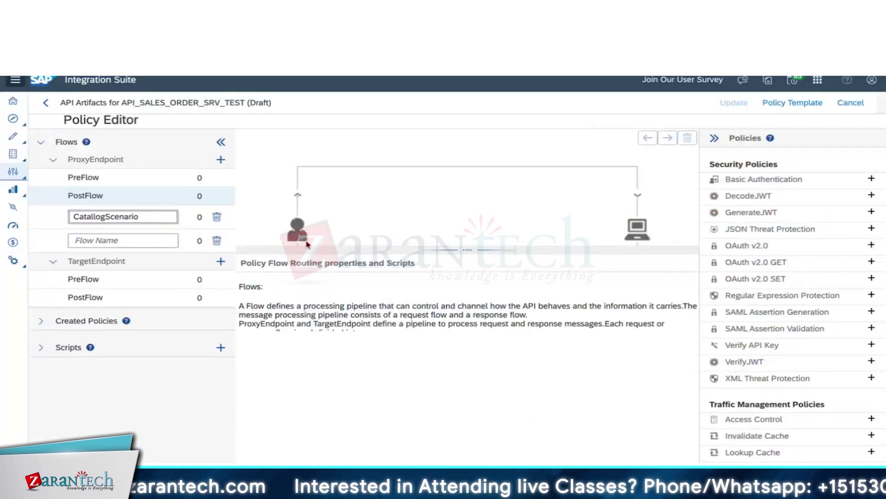
Step: Delete the two newly added flows from ProxyEndpoint in the policy editor
click(216, 217)
click(482, 307)
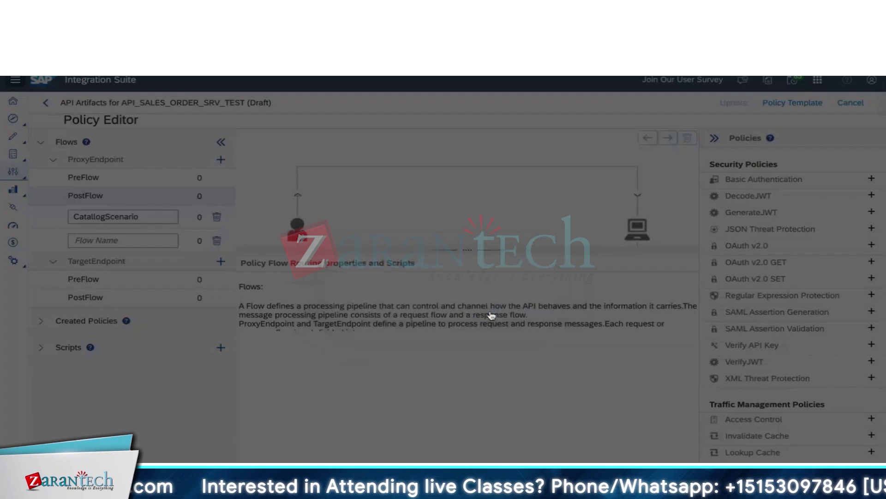
Step: Add a Quota policy named API_QUOTA to the ProxyEndpoint PreFlow for the Incoming Request stream
click(157, 182)
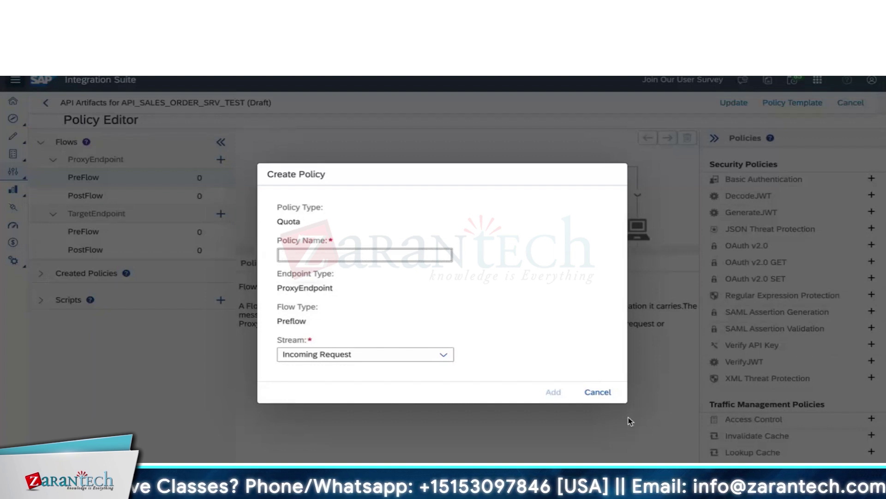
text(API_QUOTA)
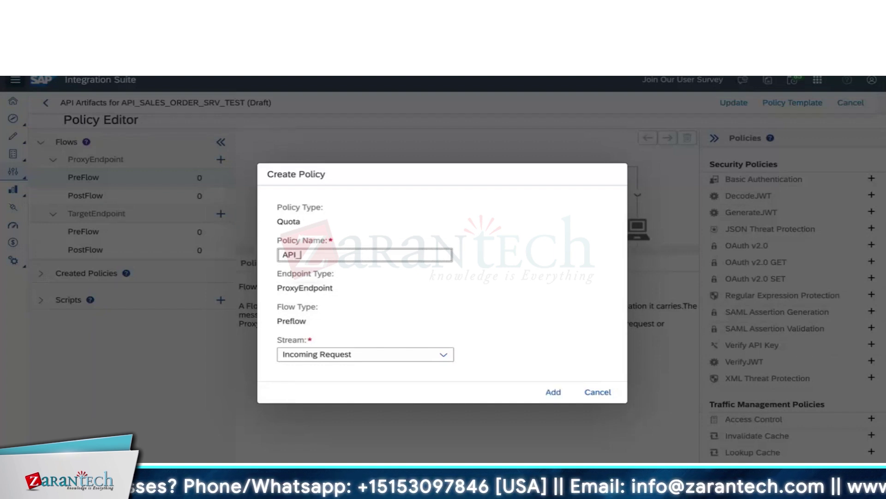
click(550, 393)
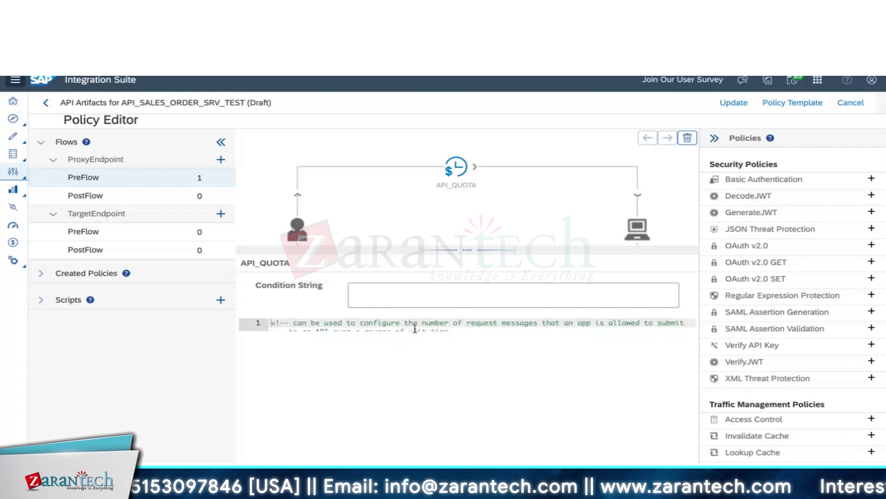
Step: Copy the API_QUOTA policy code into a new CotEditor document and set its Allow count to 5
triple_click(350, 289)
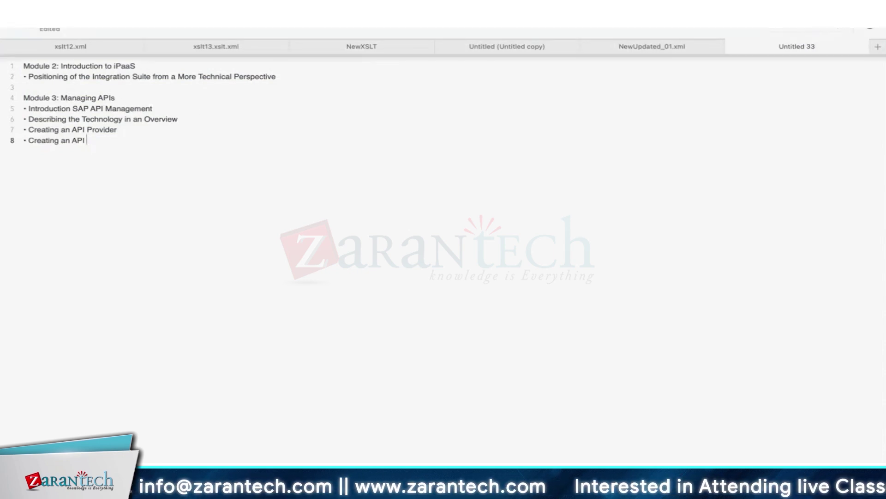
click(85, 23)
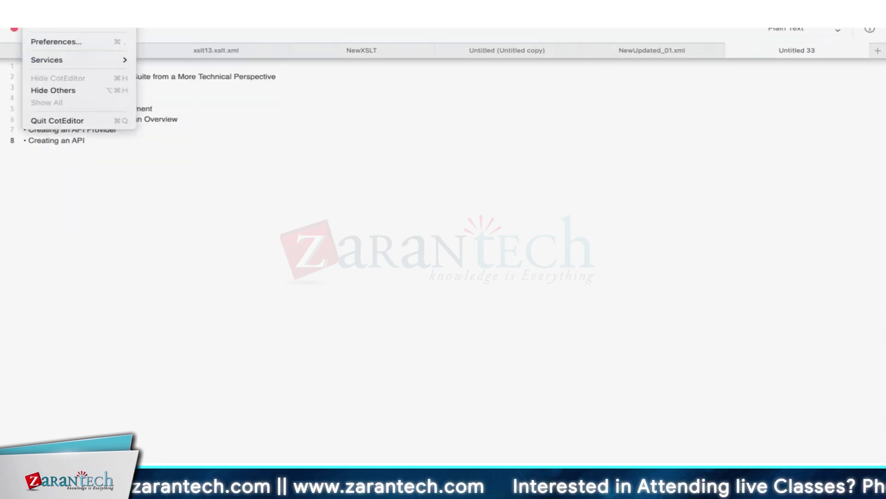
click(84, 28)
key(super+n)
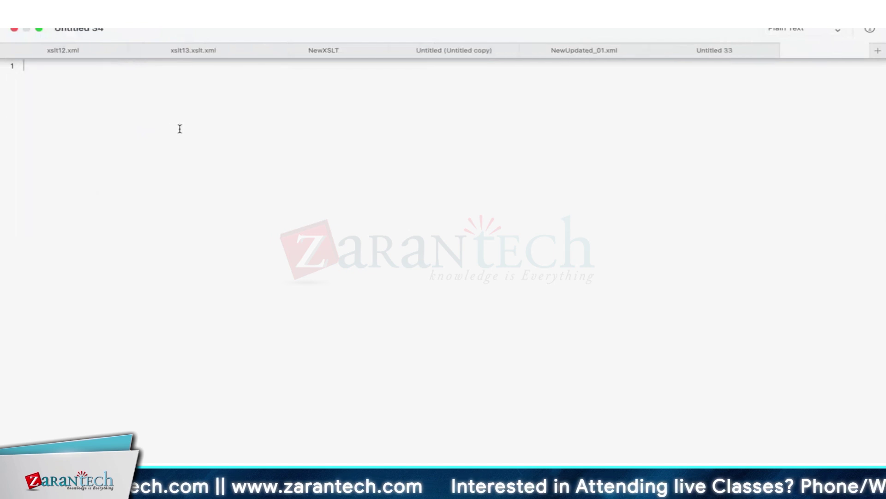
text(<!-- can be used to configure the number of request messages that an app is allowed to submit to an API over a course of unit time --> <Quota async="false" continueOnError="false" enabled="true" type="calendar" xmlns="http://www.sap.com/apimgmt">     <!-- specifies the number of requests allowed for the API Proxy -->         <Allow count="2"/>     <!-- the interval of time for which the quota should be applied -->     <Interval>1</Interval>     <!-- used to specify if a central counter should be maintained and continuously synchronized across all message processors -->     <Distributed>true</Distributed>     <!-- Use to specify the date and time when the quota counter will begin counting,         regardless of whether any requests have been received from any apps -->     <StartTime>2015-2-11 12:00:00</StartTime>     <!-- if set to true, the distributed quota counter is updated synchronously. This means that         the update to the counter will be made at the same time the API call is quota-checked -->     <Synchronous>true</Synchronous>     <!-- Use to specify the unit of time applicable to the quota. Can be second, minute, hour, day, or month -->     <TimeUnit>minute</TimeUnit> </Quota>)
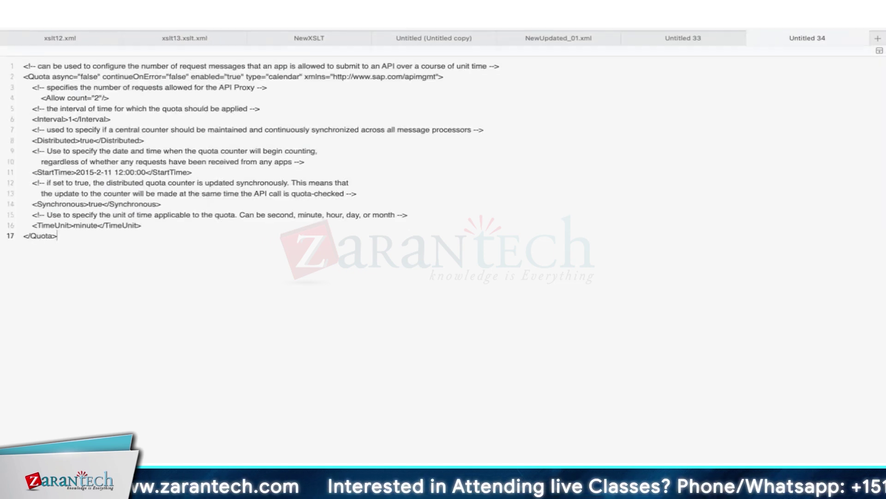
click(223, 35)
click(360, 127)
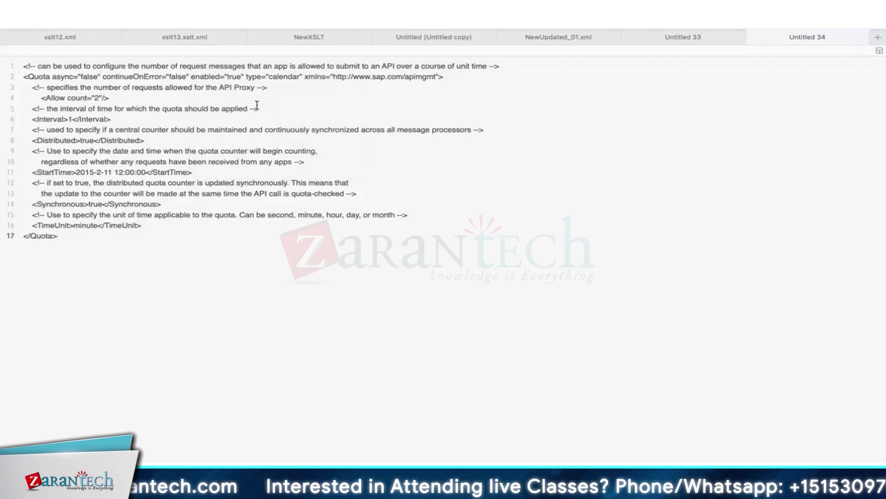
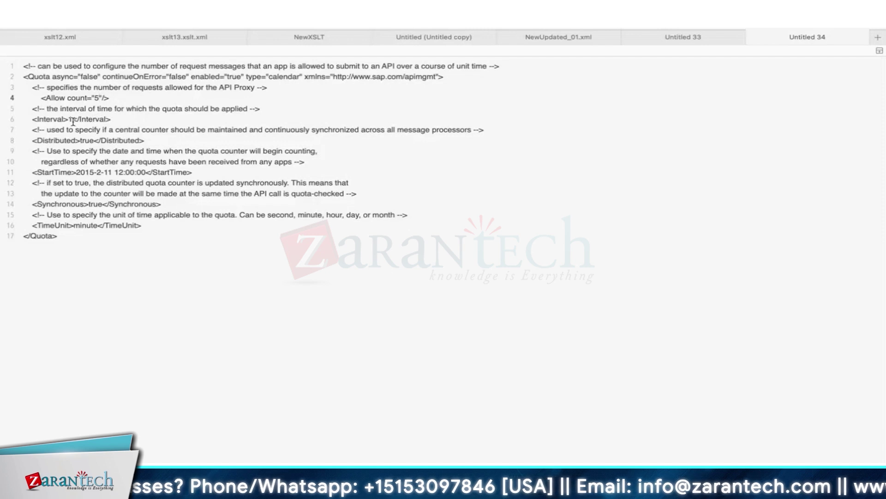
Step: Try an Interval value of 10 with the minute time unit in the quota code
double_click(87, 226)
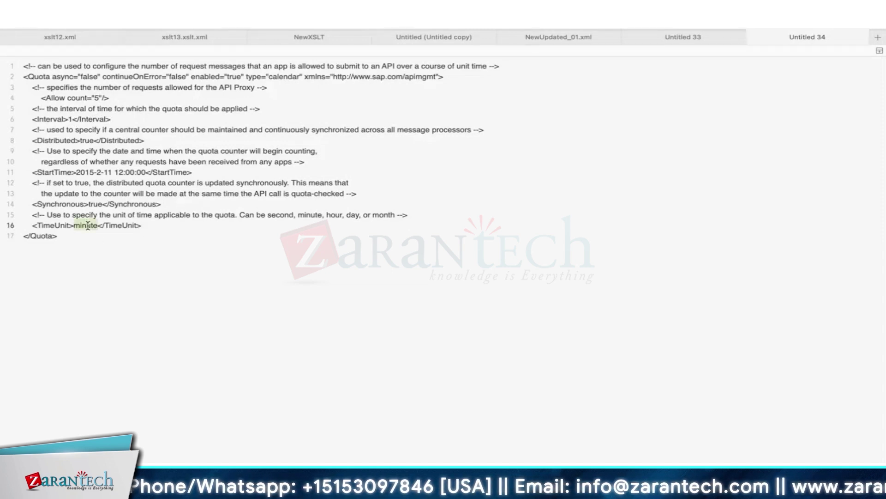
click(76, 120)
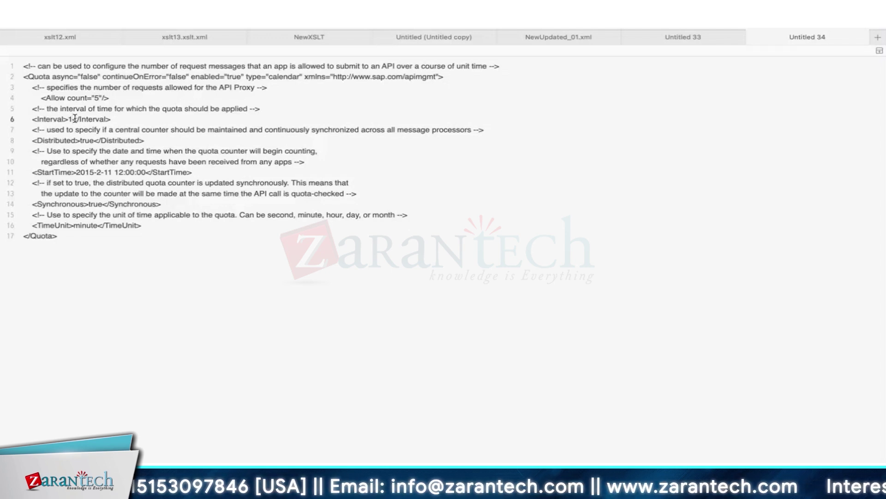
text(0)
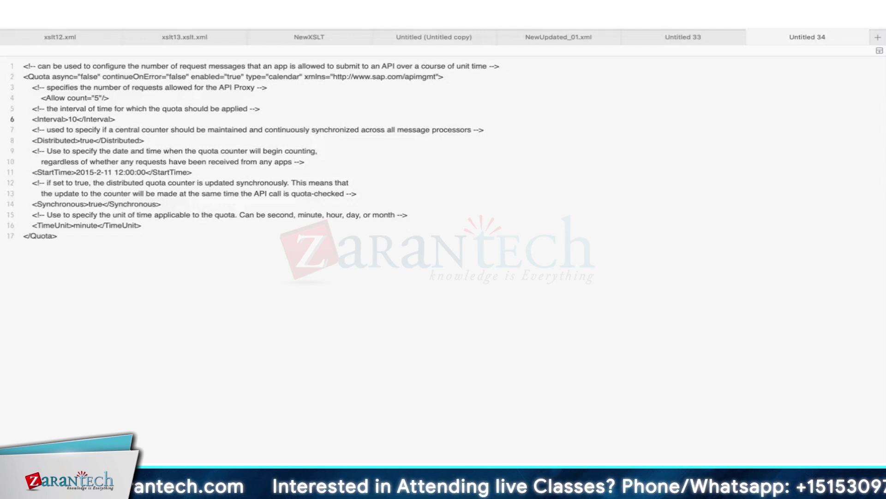
key(BackSpace)
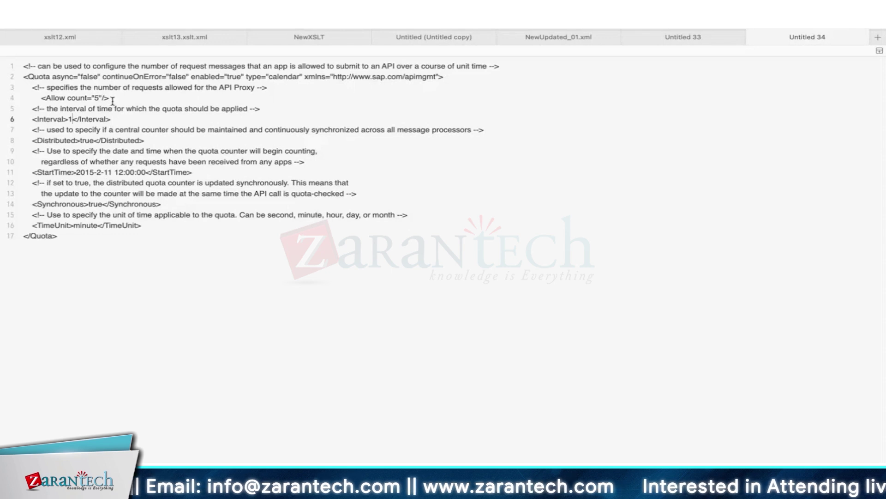
Step: Copy the whole edited quota code back into the API_QUOTA policy in SAP Integration Suite
click(99, 204)
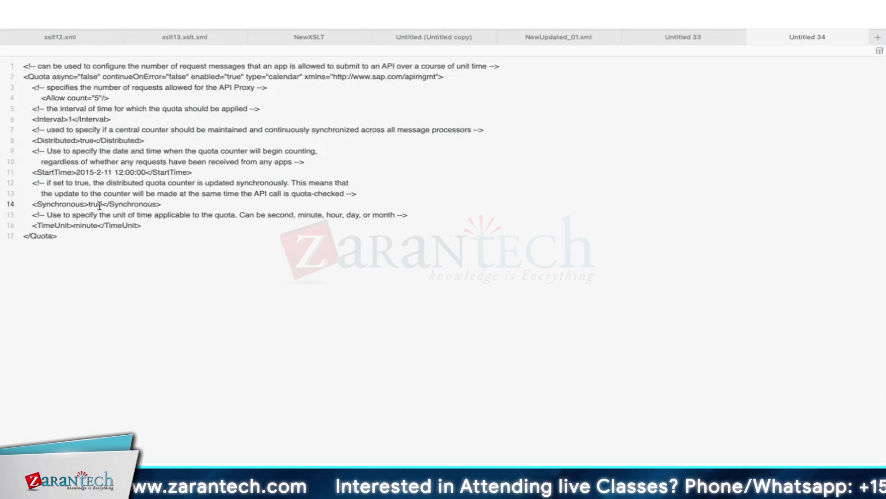
click(108, 174)
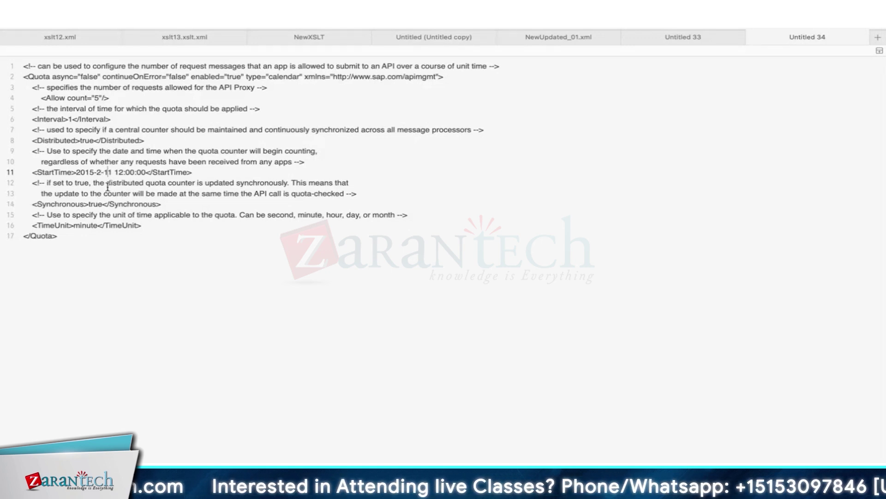
click(129, 225)
key(super+a)
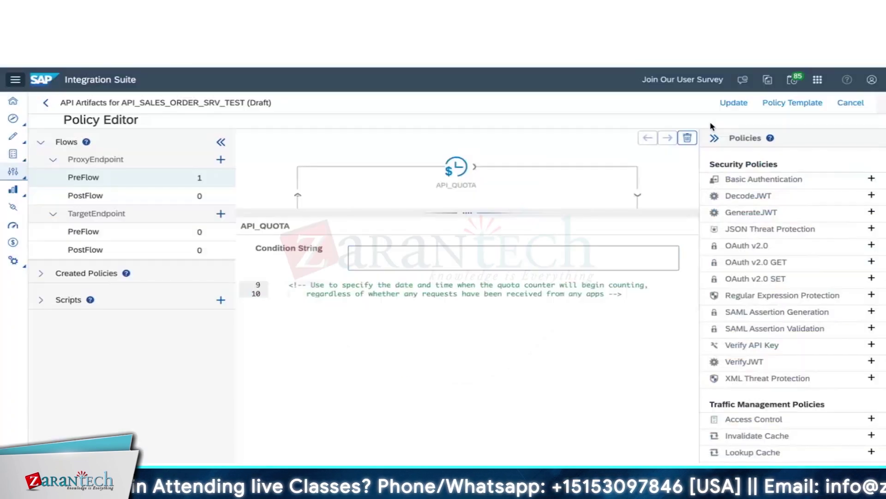
Step: Update the policies of API_SALES_ORDER_SRV_TEST, then save and deploy the API proxy
click(731, 108)
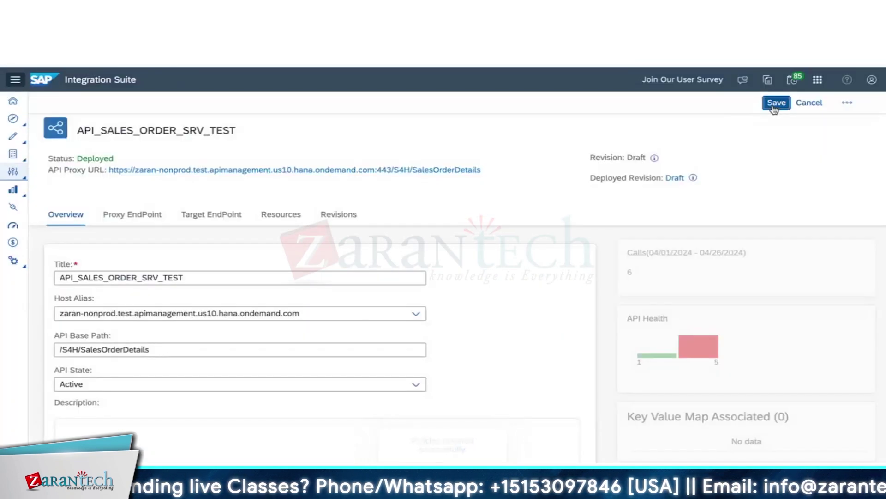
click(775, 103)
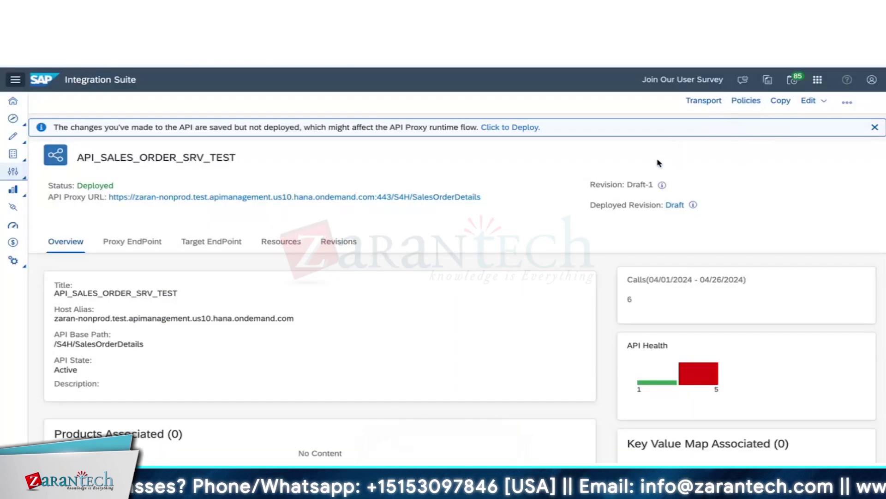
click(513, 128)
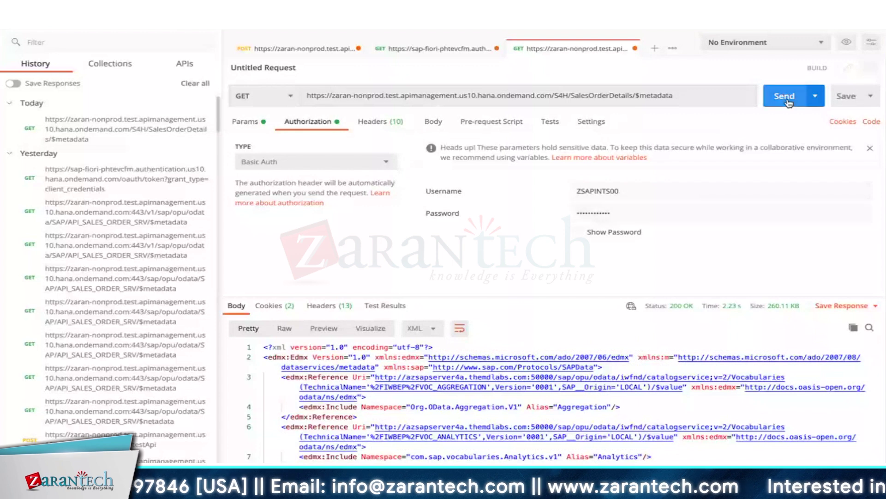
Step: Send the SalesOrderDetails $metadata GET request repeatedly in Postman to exceed the quota of 5 calls per minute
click(785, 97)
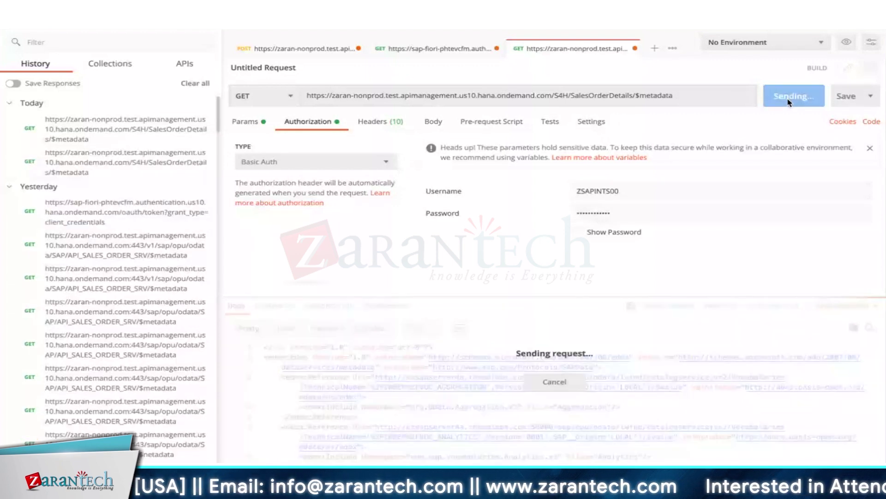
click(788, 99)
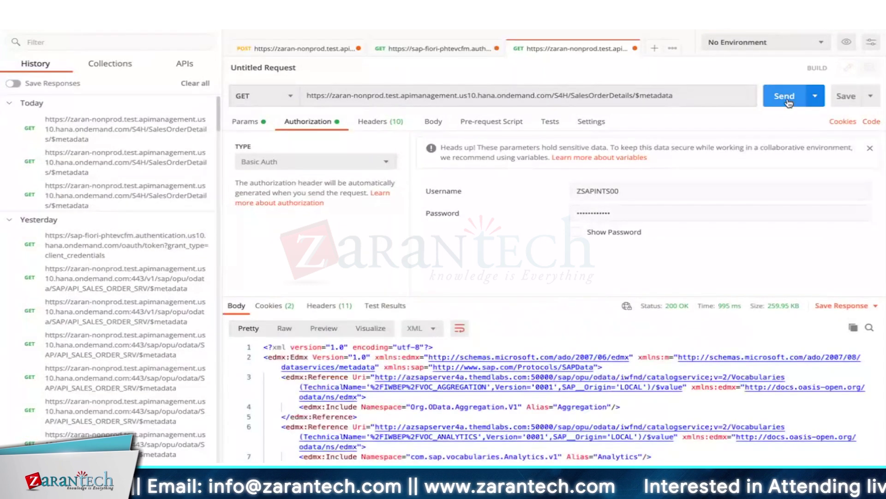
click(789, 103)
click(788, 103)
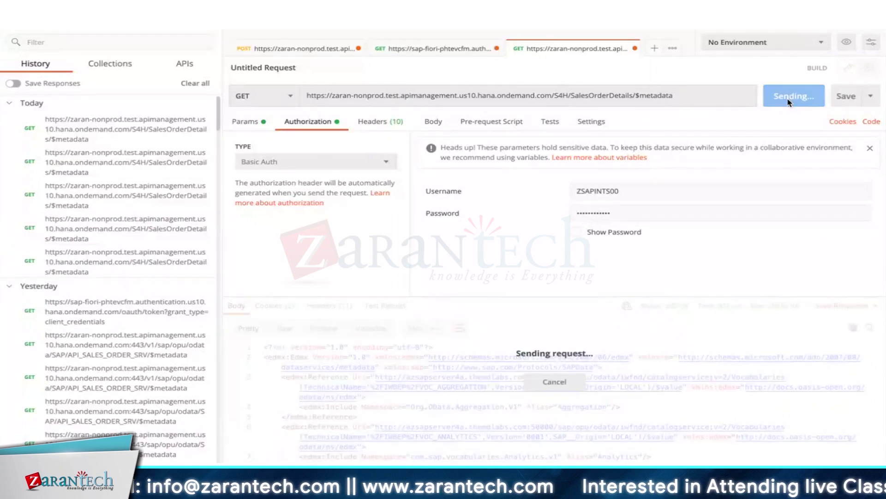
click(788, 102)
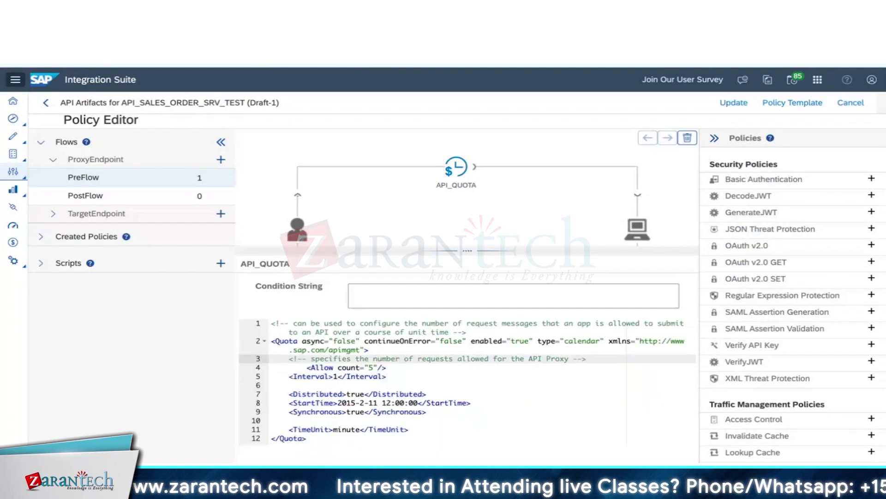
Step: Remove the comments and blank lines from the API_QUOTA policy code and update the policies of API_SALES_ORDER_SRV_TEST
key(shift+Down)
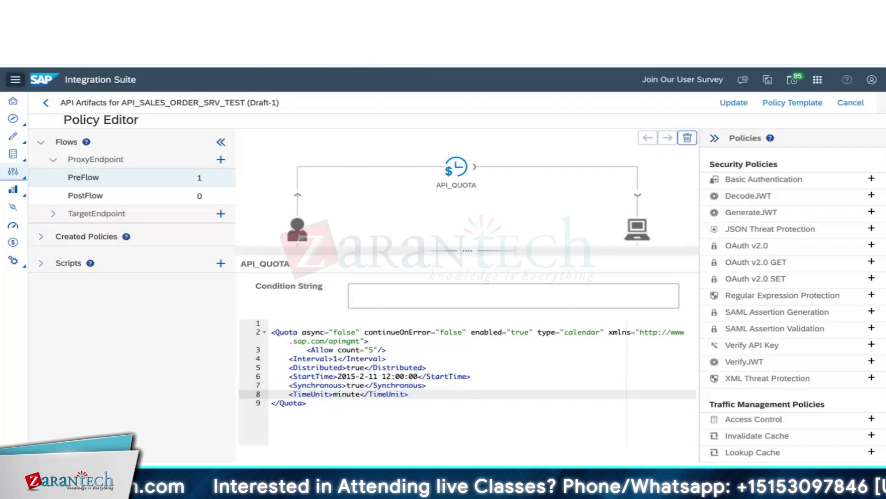
double_click(450, 332)
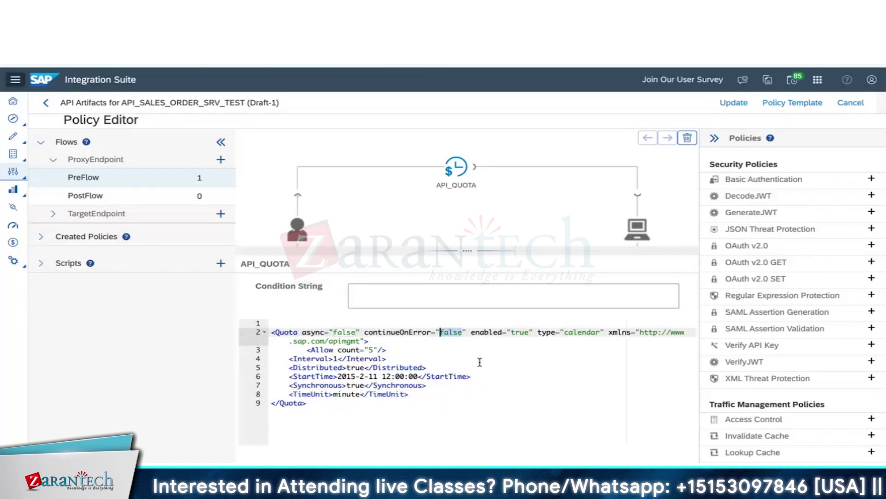
click(734, 102)
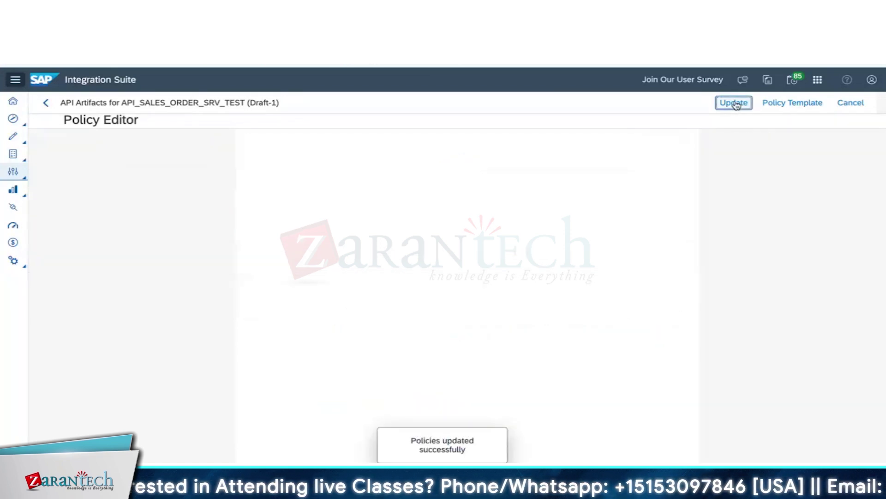
Step: Deploy the Draft-2 revision of API_SALES_ORDER_SRV_TEST and retest the quota by sending the $metadata request again in Postman
key(super+Tab)
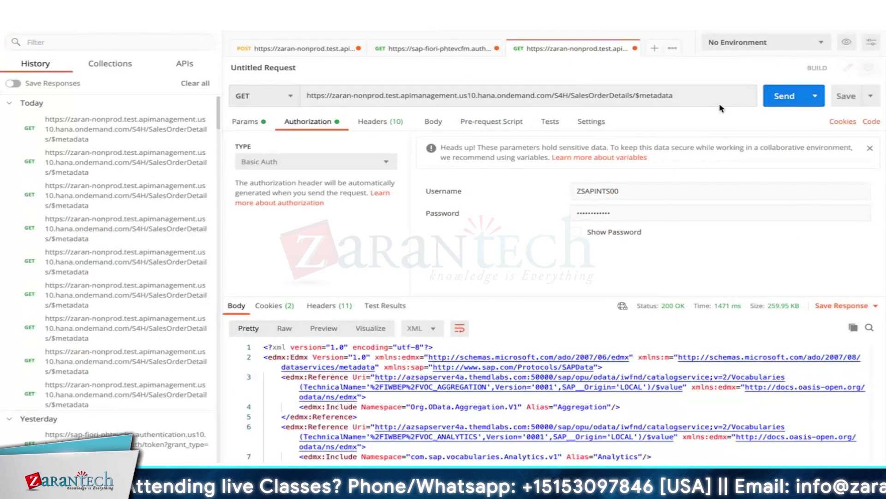
click(785, 95)
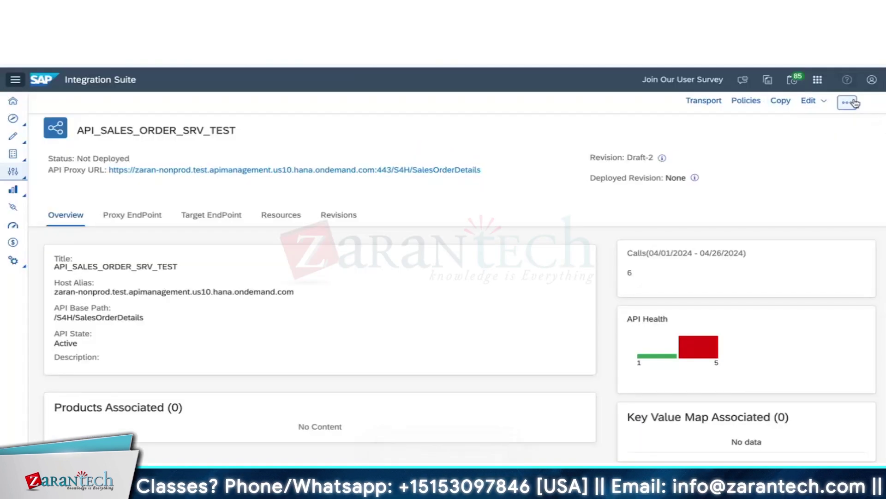
click(852, 103)
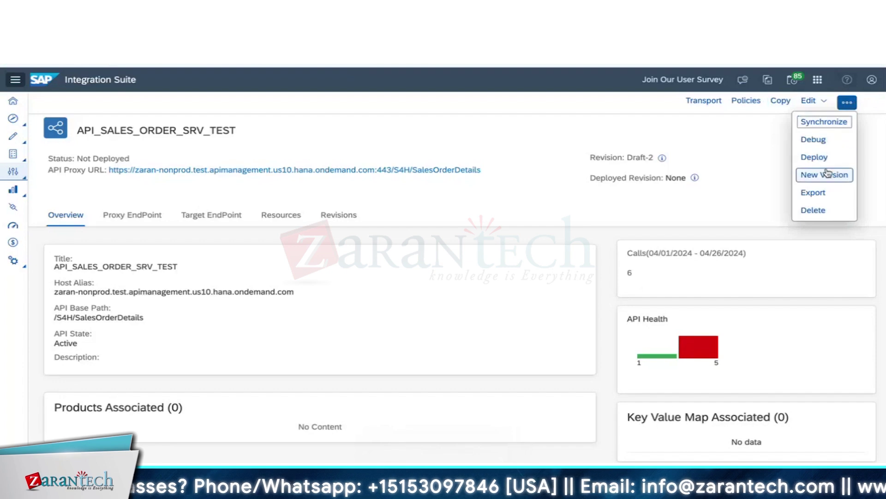
click(787, 97)
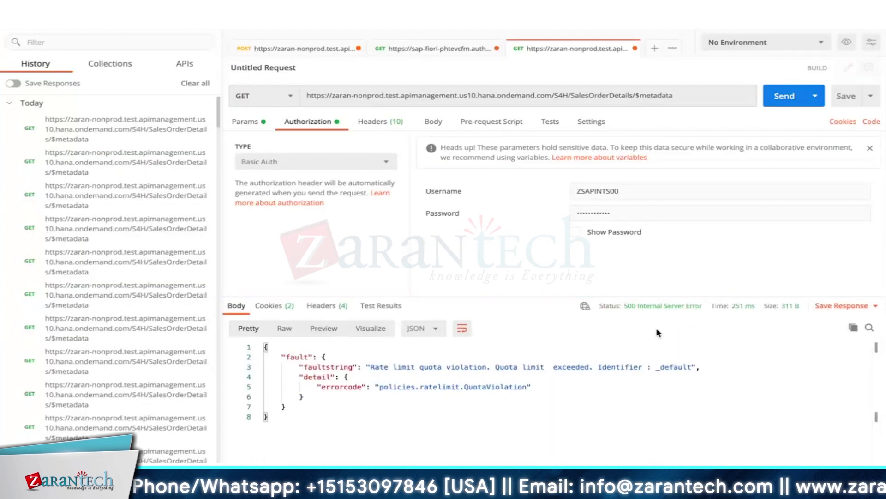
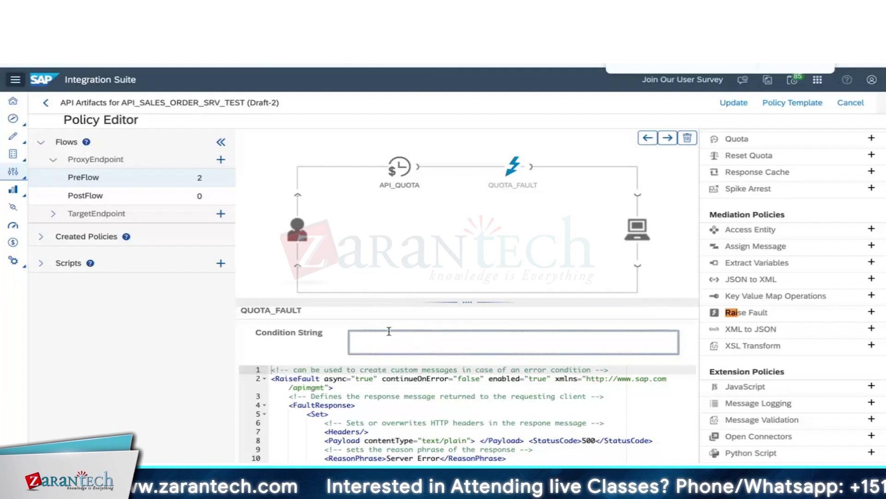
Step: Set the QUOTA_FAULT policy's condition string to "ratelimit.ApplyRateLimit.failed == true"
text(rat)
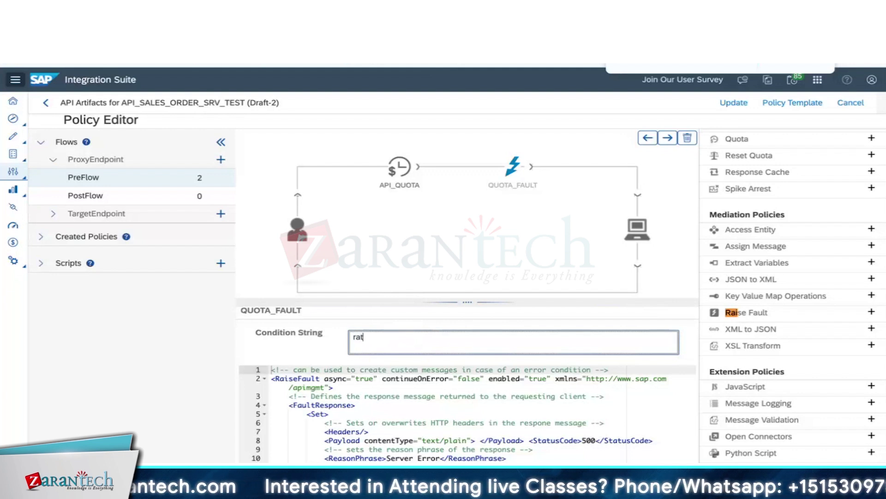
text(elimit.)
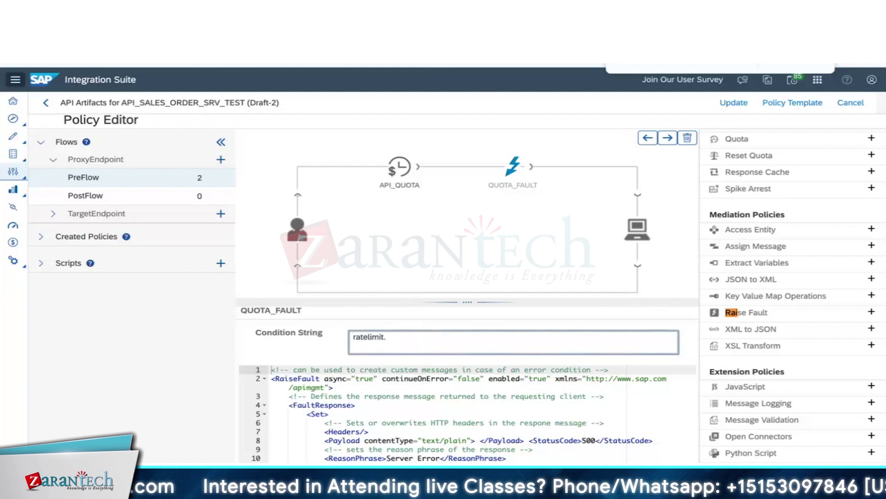
text(A)
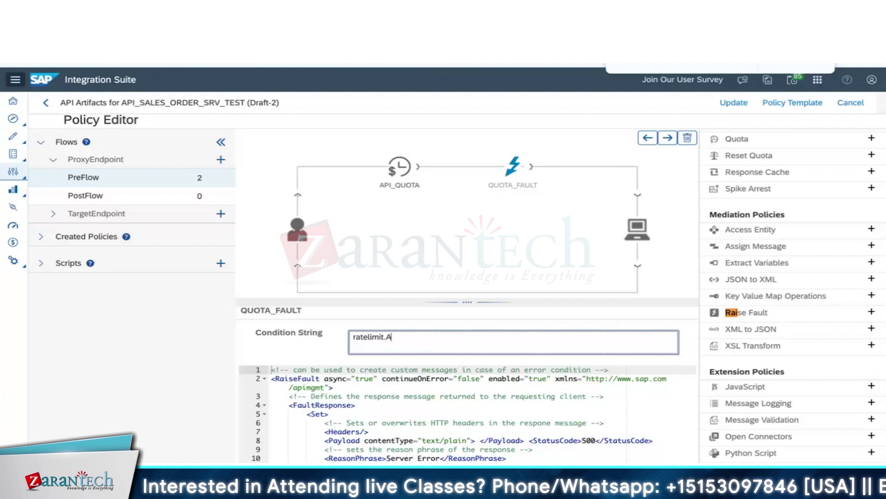
text(pply)
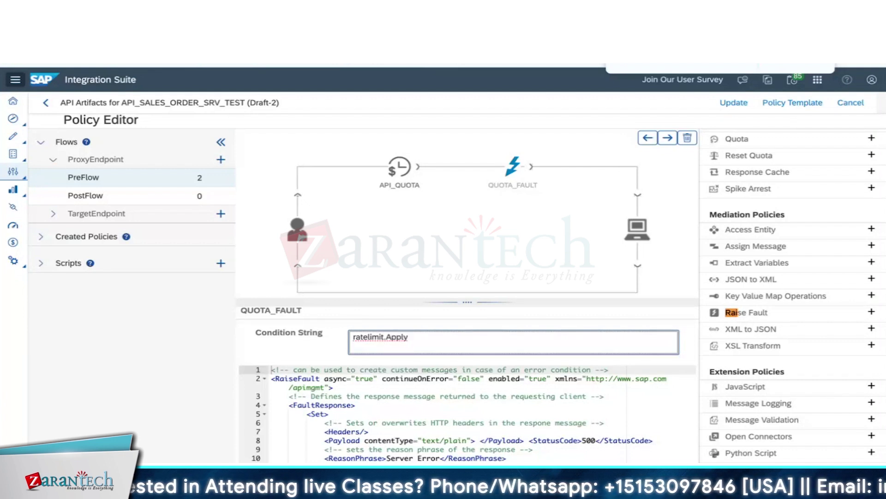
text(Rate)
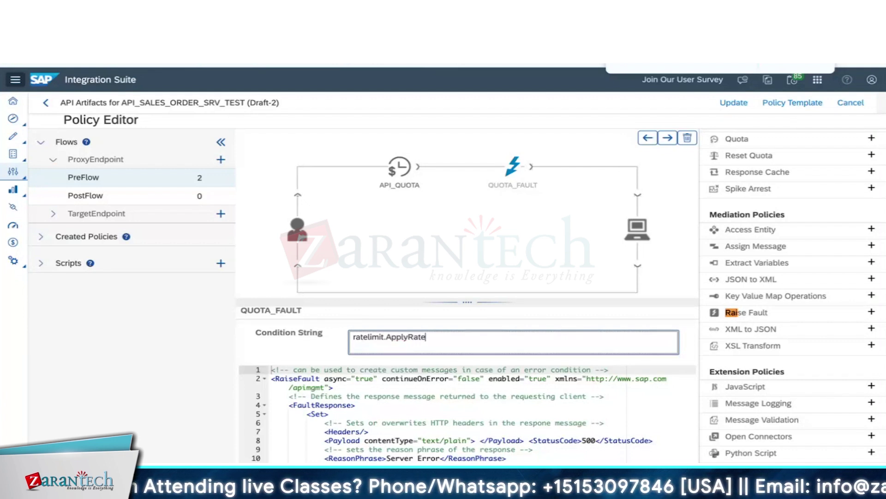
text(Limit.)
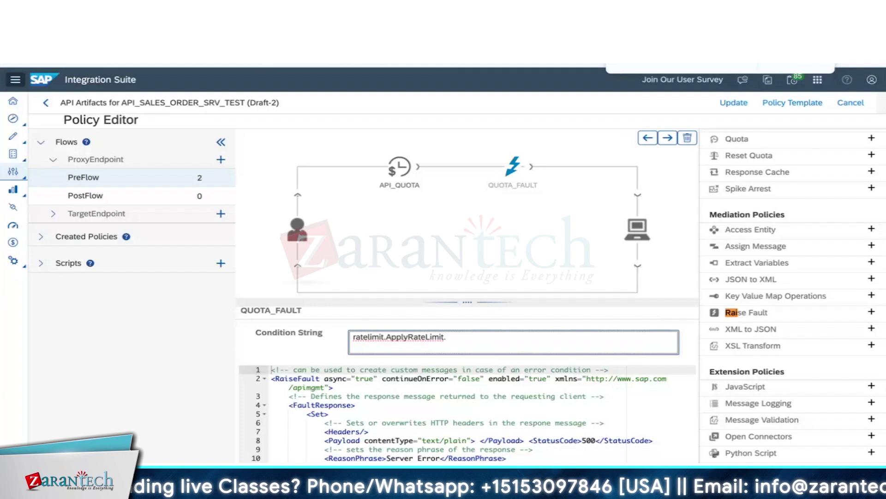
text(failed =)
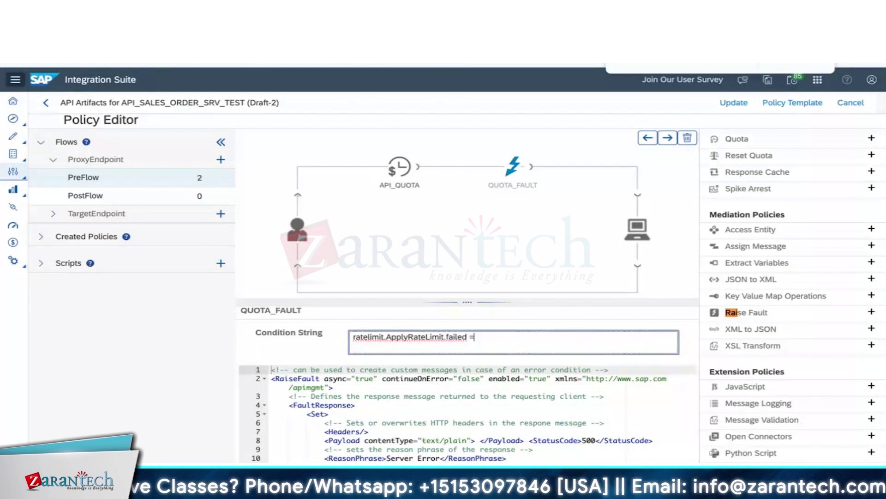
text(= true)
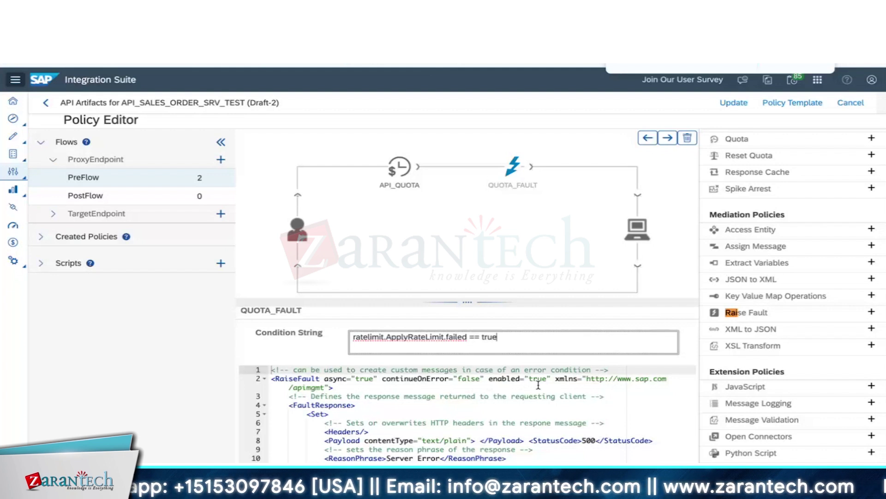
Step: Set the status code to 429 and the reason phrase to "Rate Limit Exceeded" in the QUOTA_FAULT code
click(447, 415)
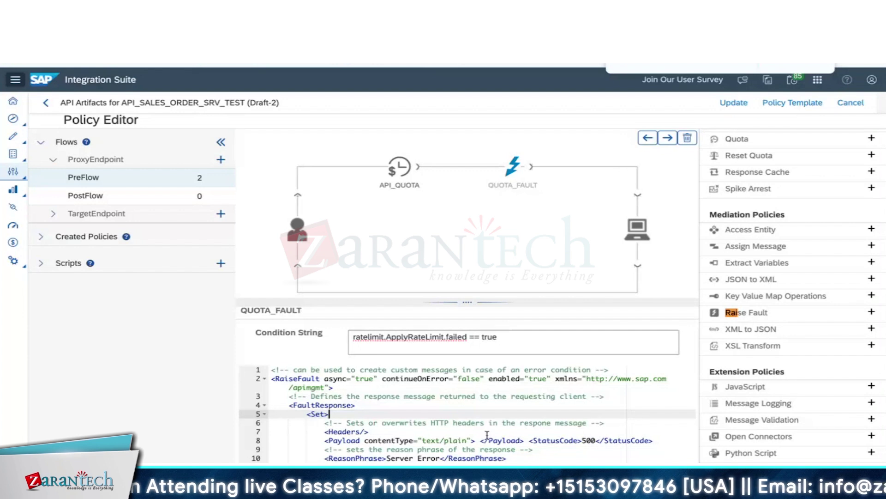
click(528, 439)
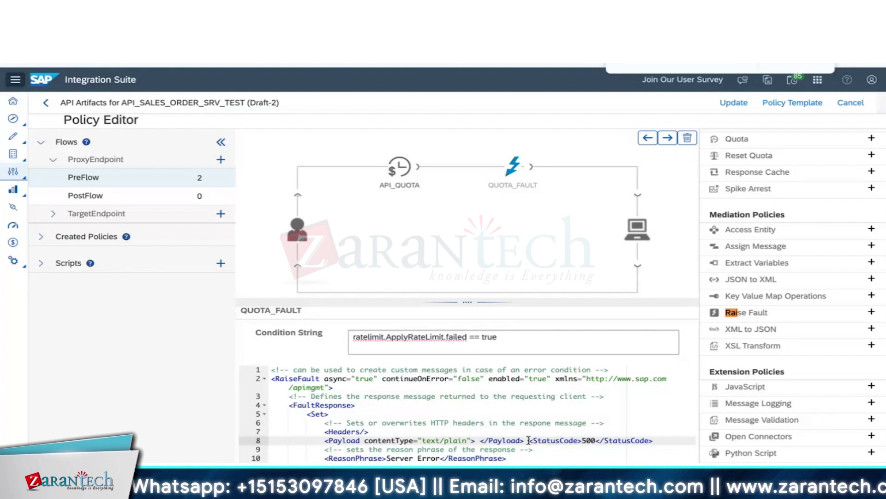
double_click(594, 439)
text(429)
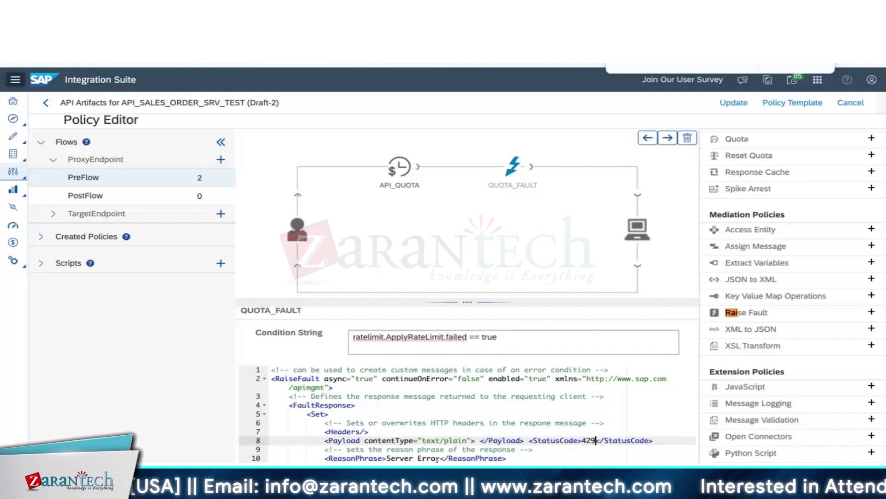
drag(443, 459, 386, 458)
text(Rate Limit)
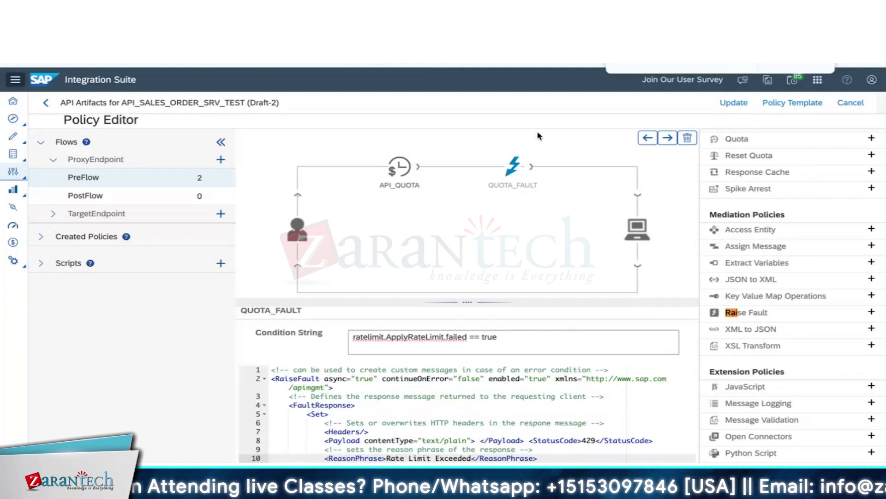
Step: Update the policies of API_SALES_ORDER_SRV_TEST and resend the SalesOrderDetails $metadata request in Postman
click(734, 102)
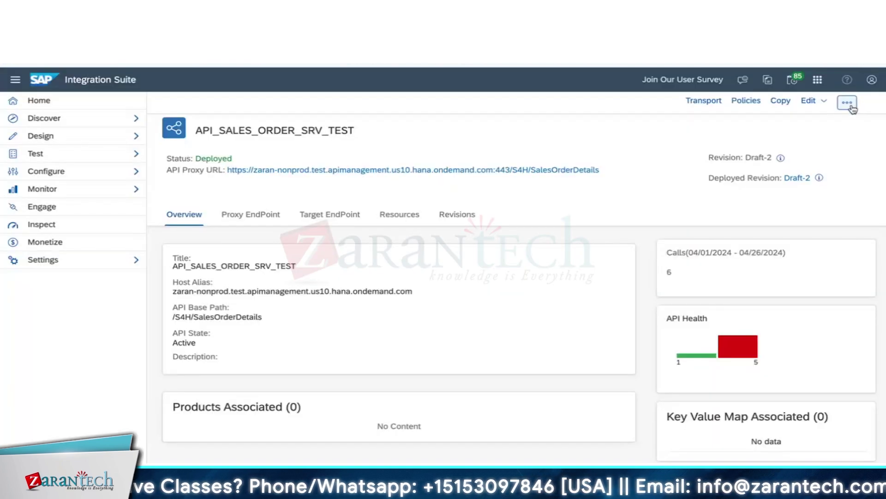
click(847, 102)
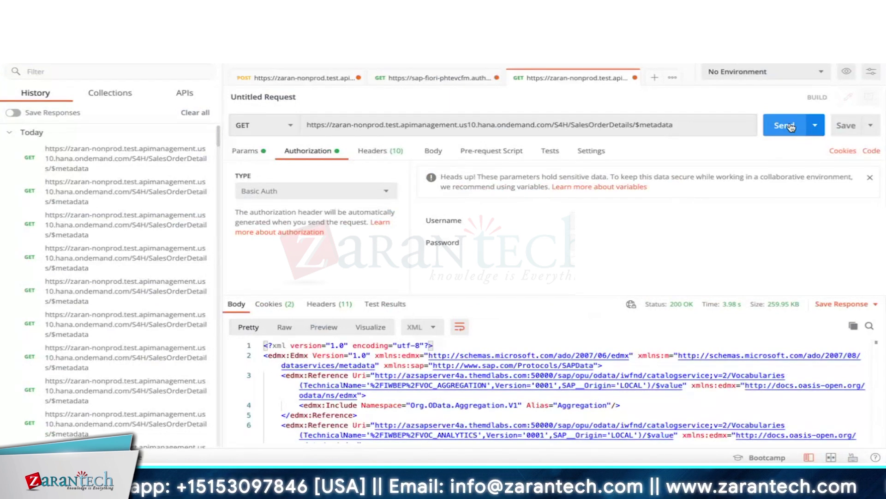
click(790, 126)
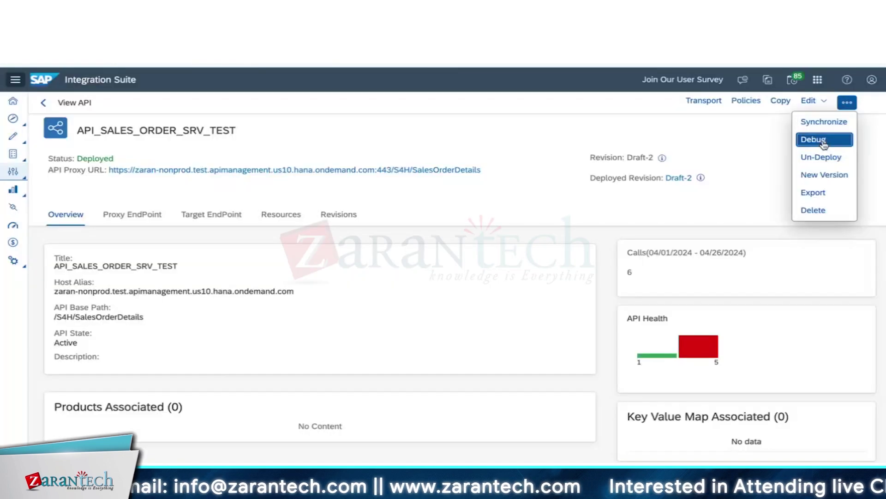
Step: Debug API_SALES_ORDER_SRV_TEST with new requests from Postman and inspect the quota step of the first GET transaction
click(825, 144)
key(super+Tab)
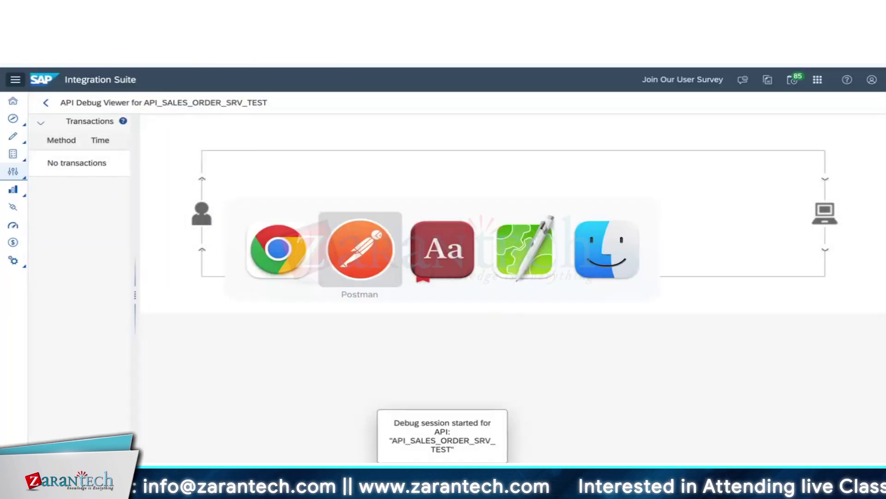
key(alt+Tab)
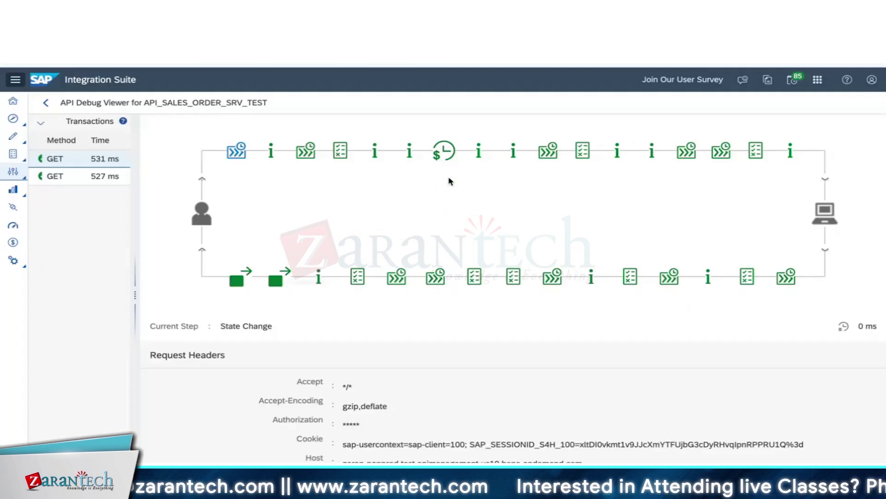
click(442, 152)
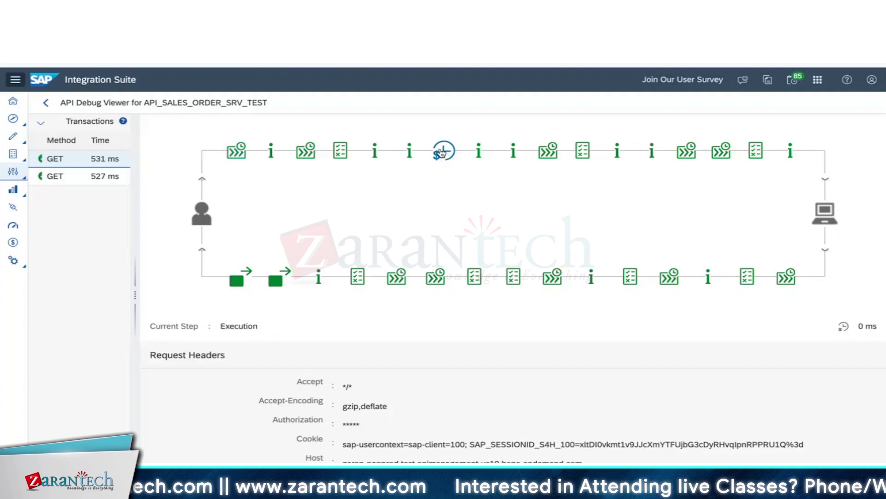
drag(425, 407, 429, 434)
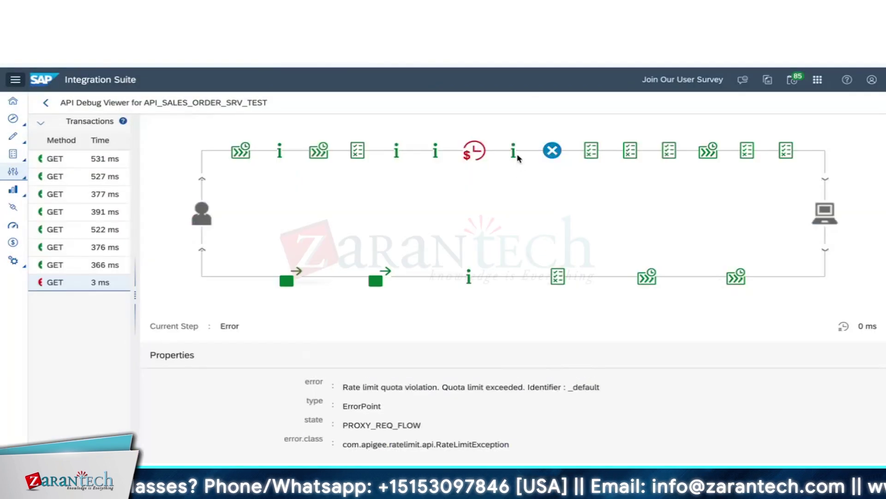
Step: Examine the failed GET transaction's flow change and quota step properties, and compare the quota type with the QUOTA_FAULT condition string
click(515, 156)
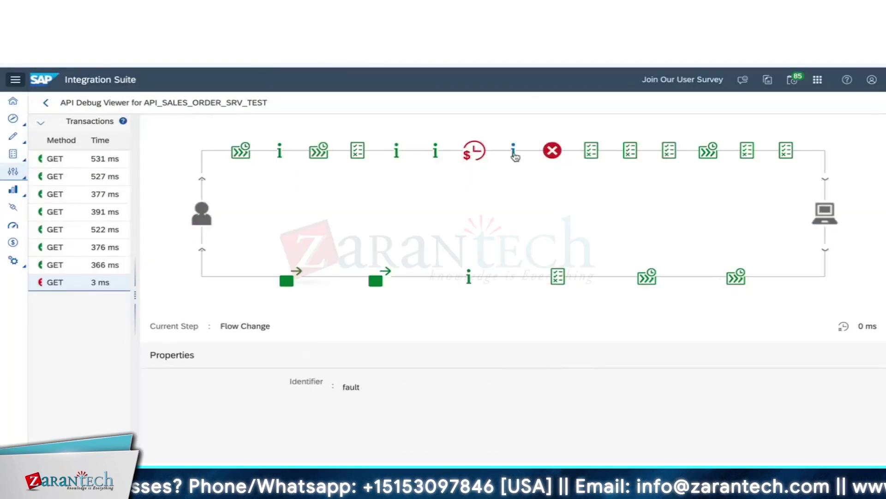
click(474, 150)
click(591, 150)
click(474, 150)
drag(471, 369, 445, 451)
click(478, 434)
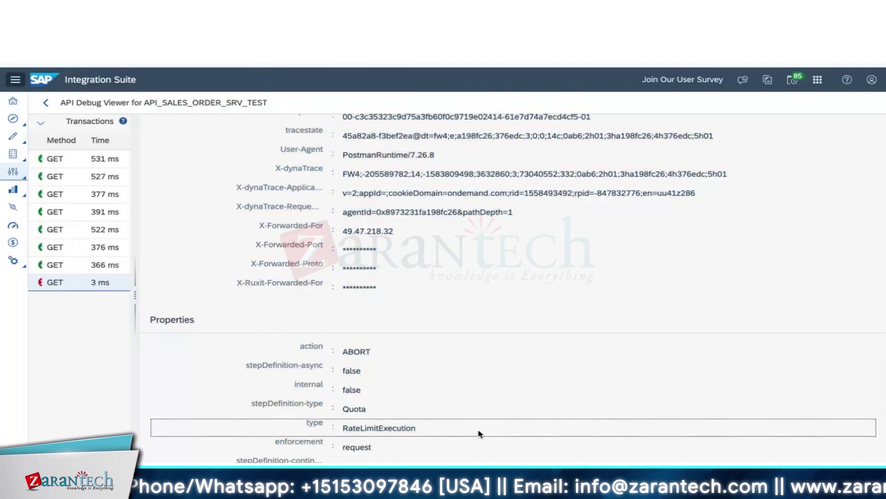
double_click(394, 429)
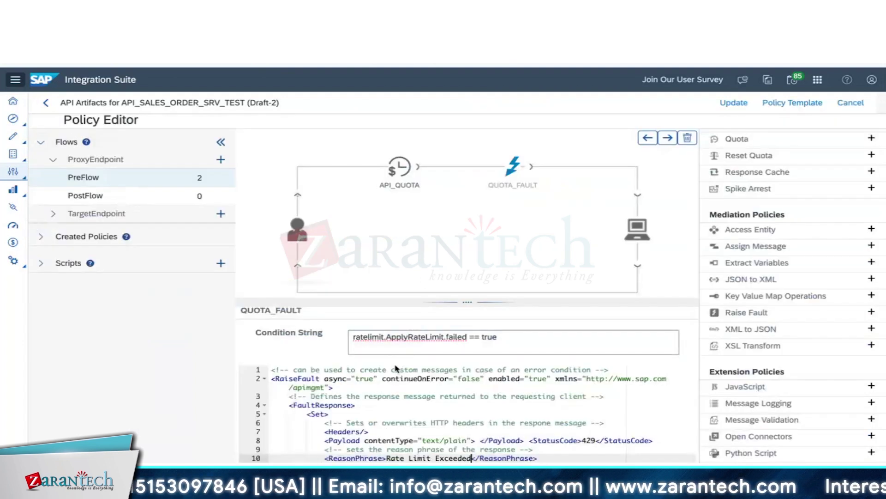
double_click(406, 337)
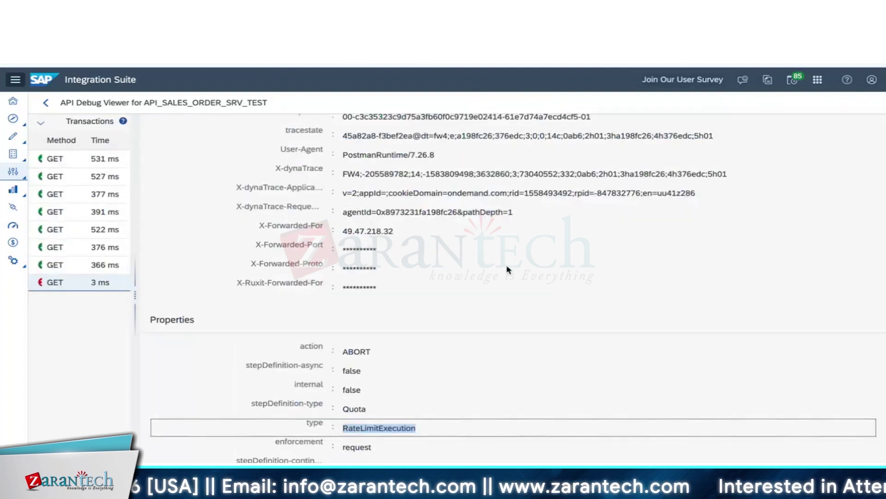
Step: Replace ApplyRateLimit in the QUOTA_FAULT condition string so it reads ratelimit.API_QUOTA.failed == true
click(509, 270)
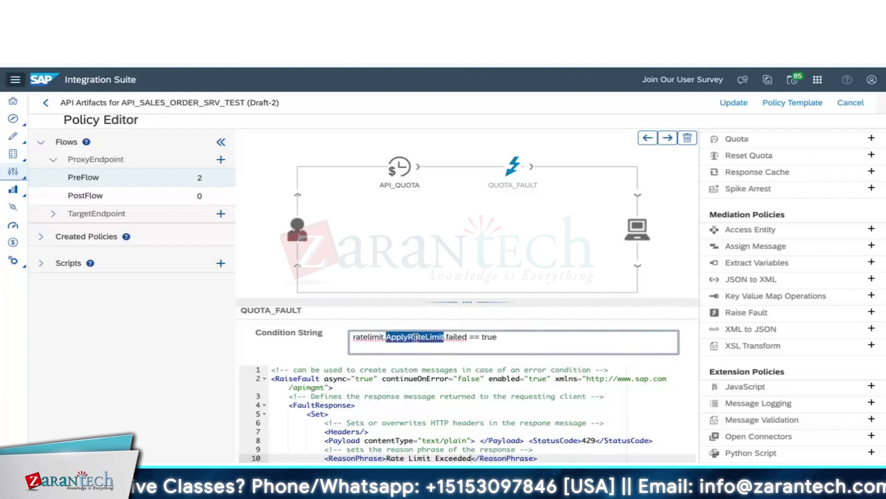
text(API_)
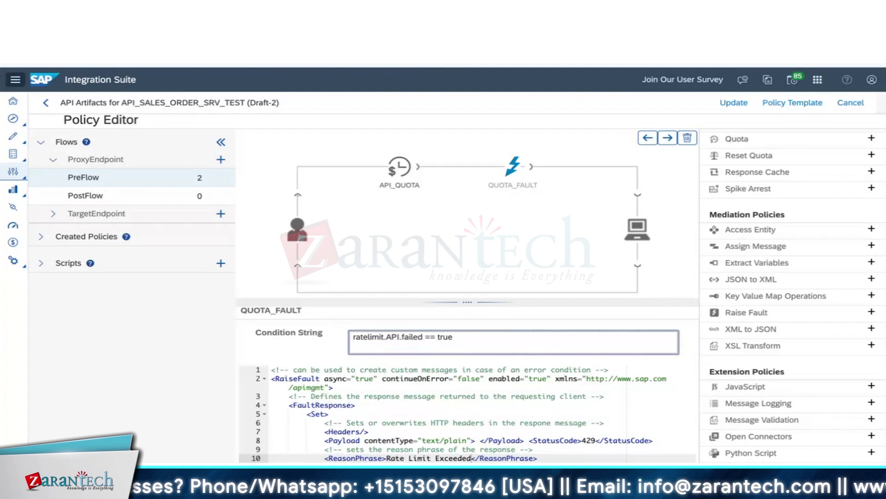
text(QUTO)
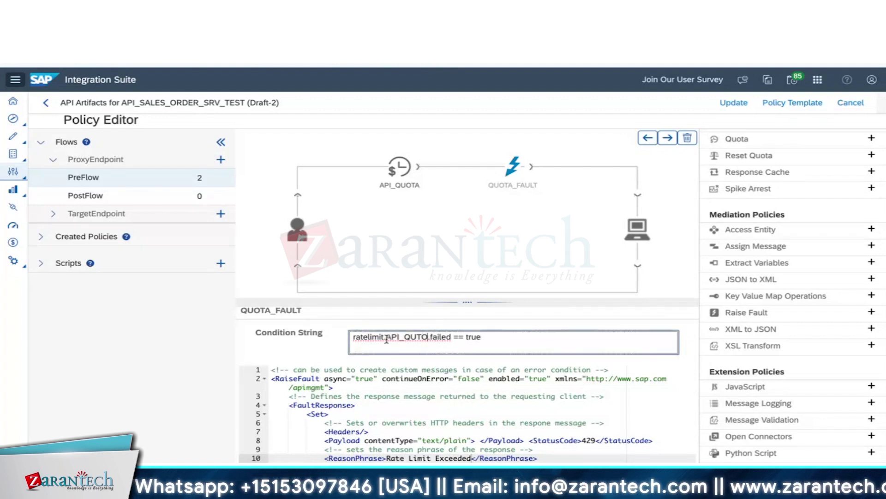
key(BackSpace)
key(BackSpace)
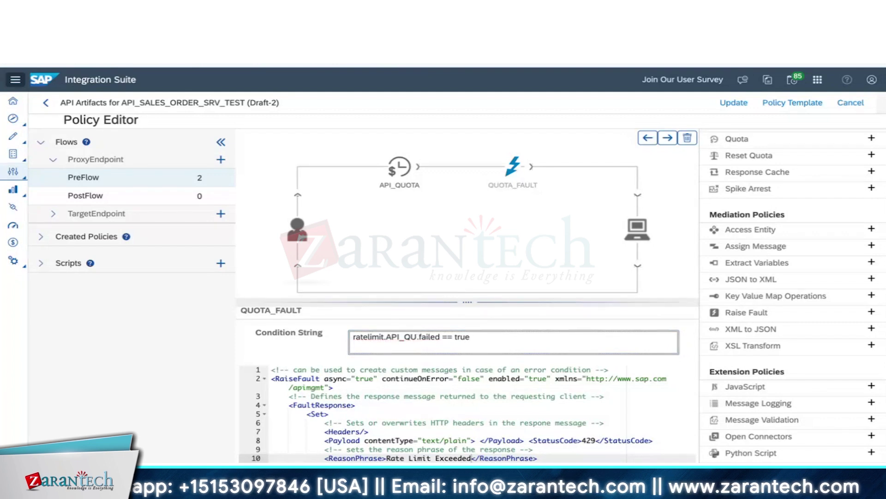
text(OTA)
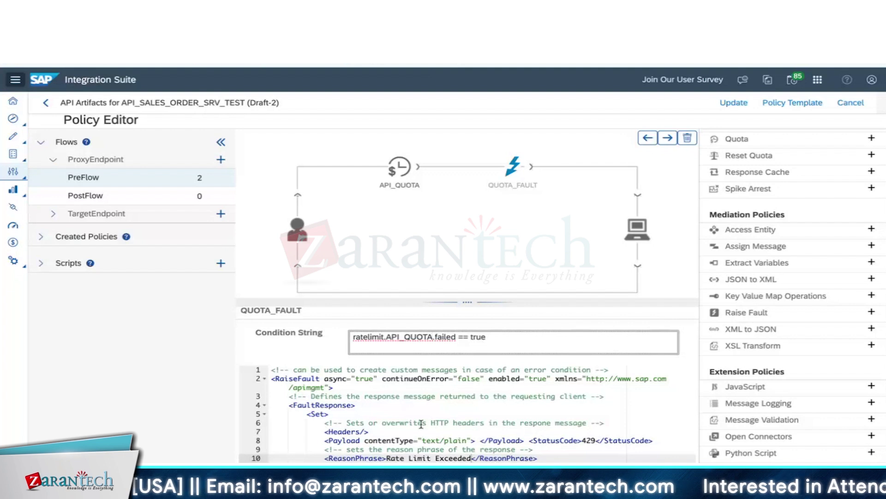
Step: Add a Retry-After header with the value {ratelimit.API_QUOTA.expiry.time} inside the Headers element of the QUOTA_FAULT code
click(407, 431)
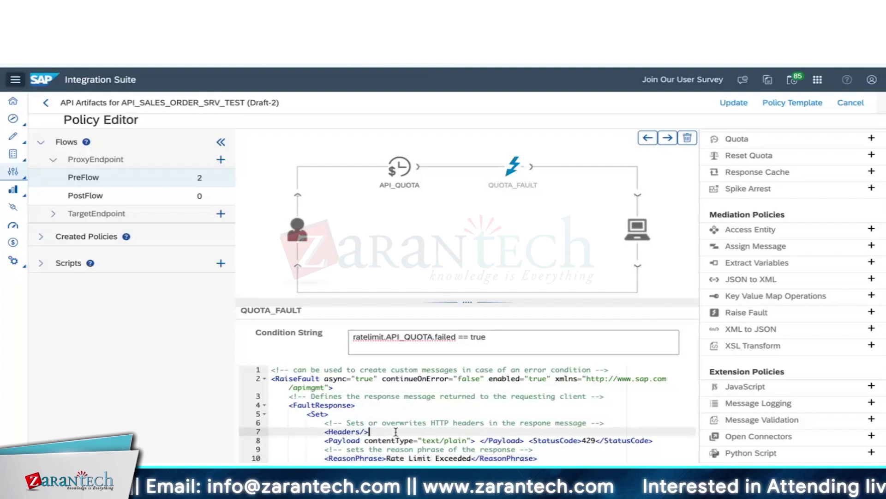
key(Return)
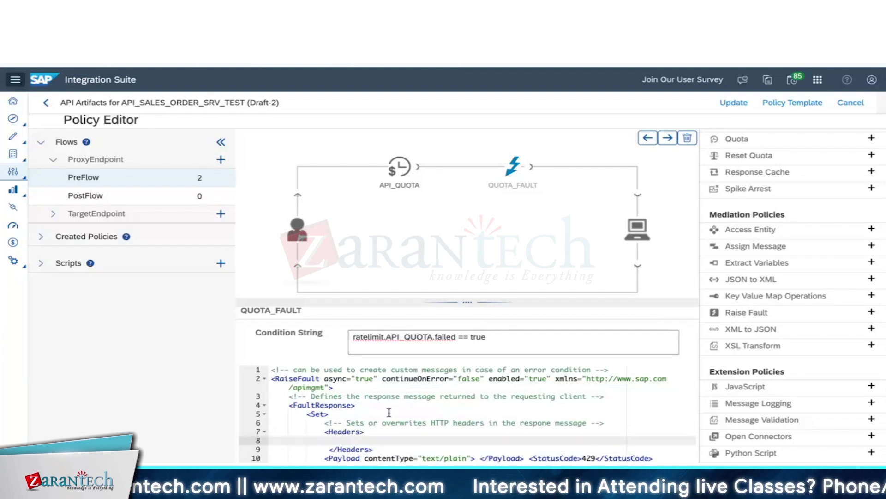
text(<)
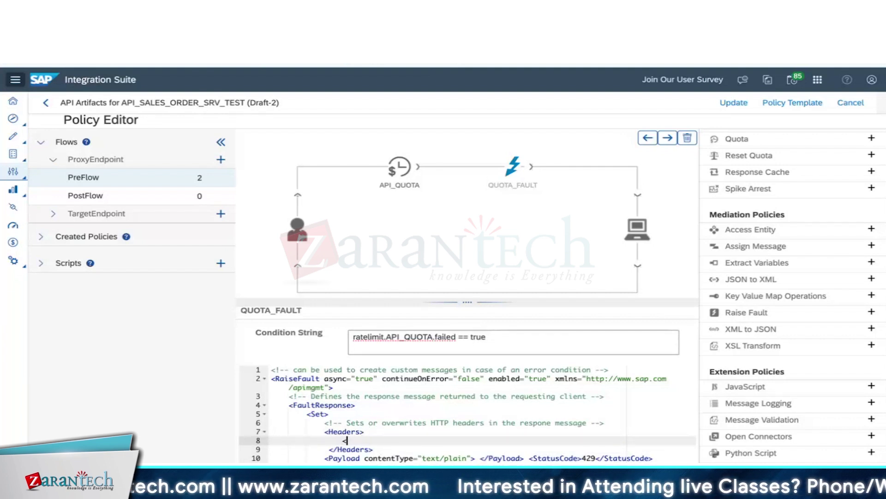
text(Header name = ")
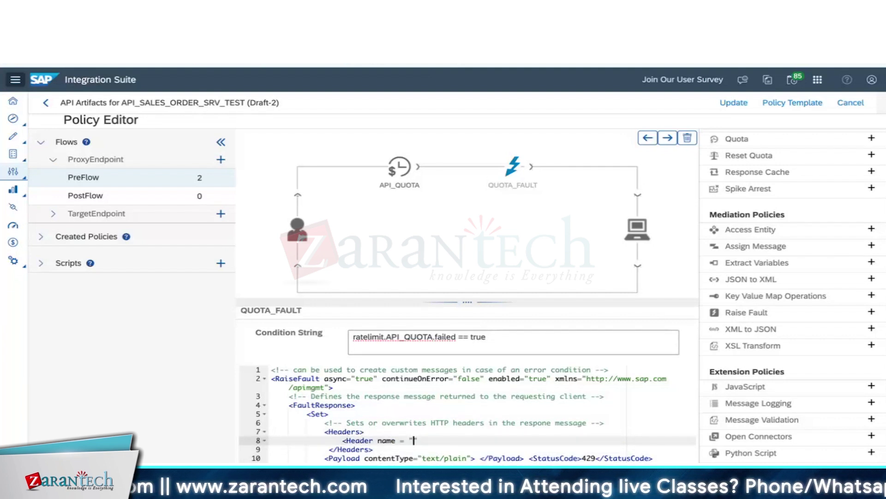
text(Retry-After">)
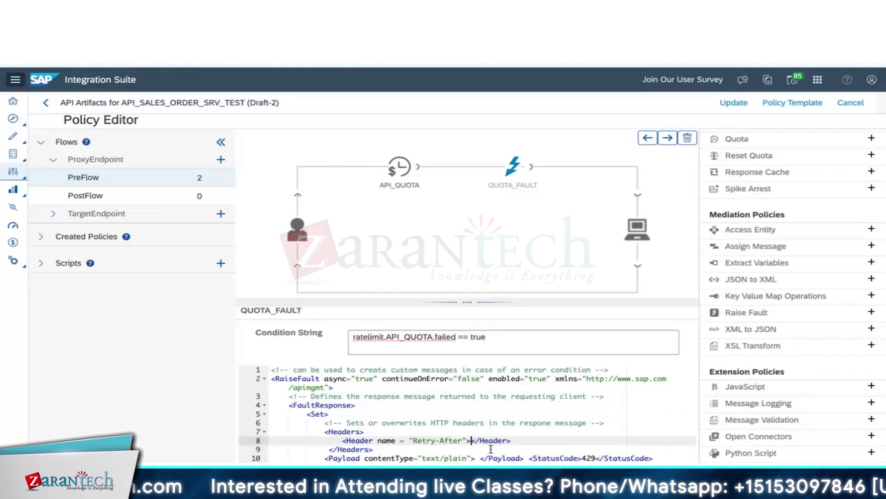
text({ratelimit})
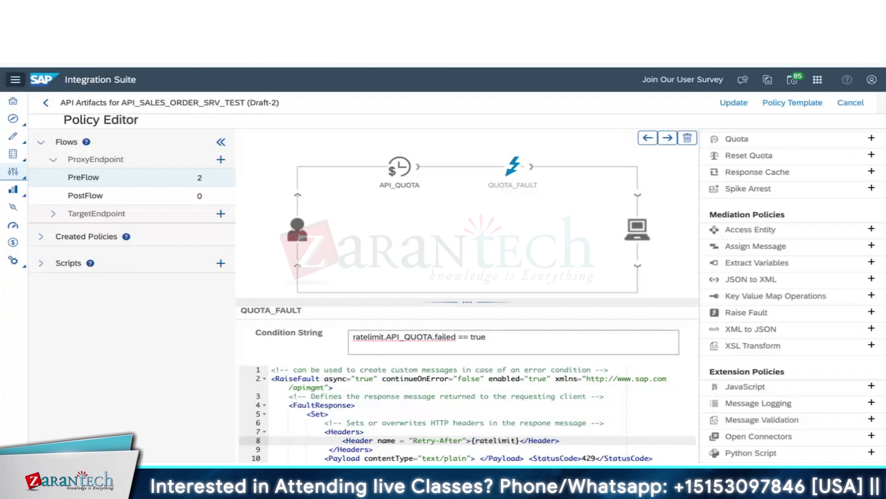
text(.API_)
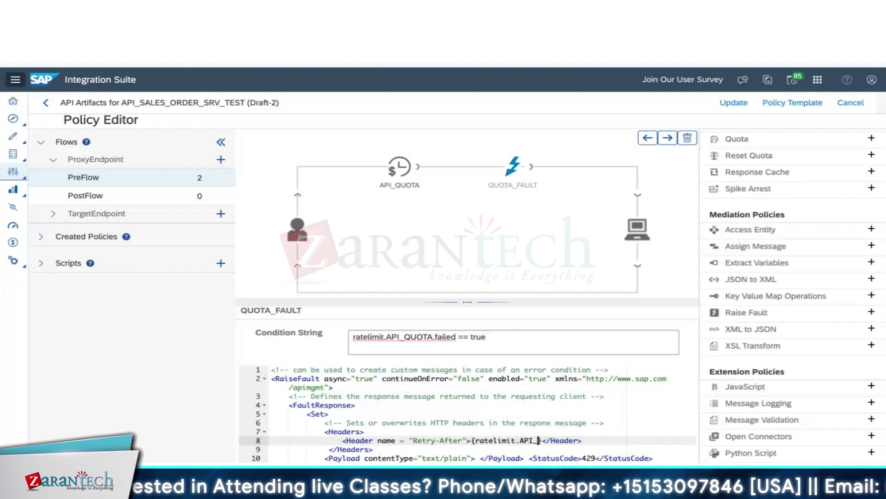
text(QUOTA.expiry.t)
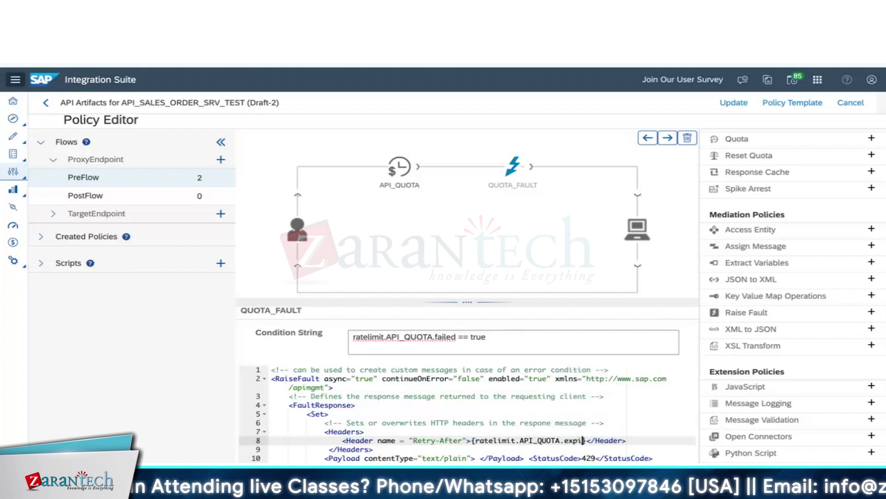
text(ime)
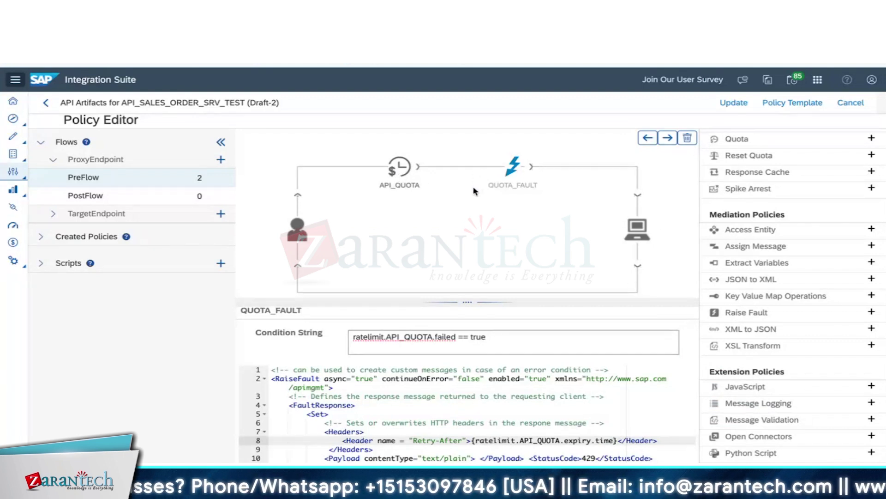
Step: Update the policies of API_SALES_ORDER_SRV_TEST and un-deploy the API proxy
click(734, 102)
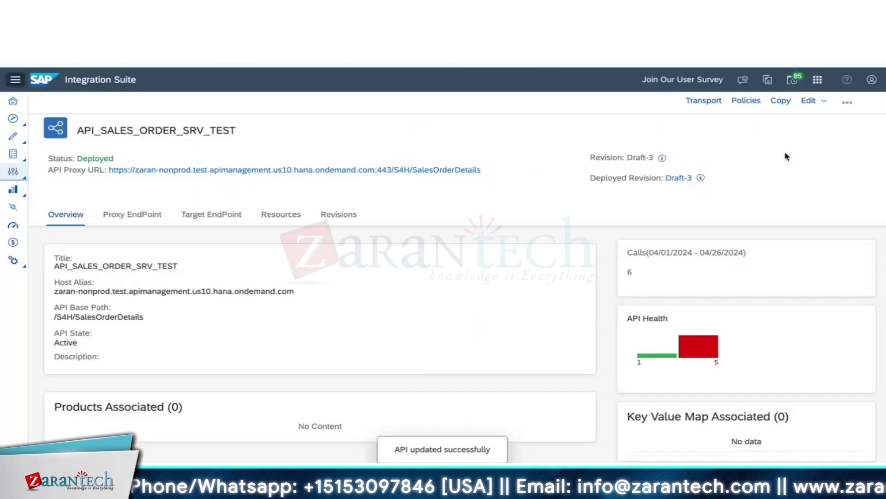
click(847, 102)
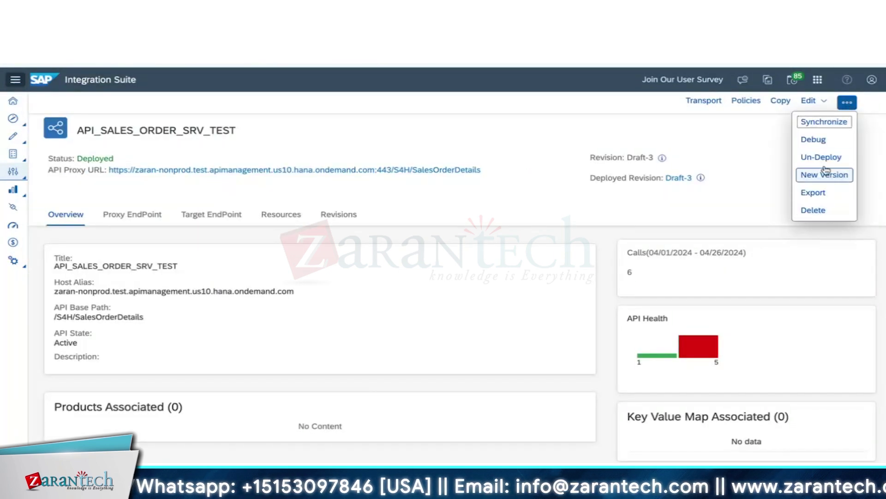
click(824, 158)
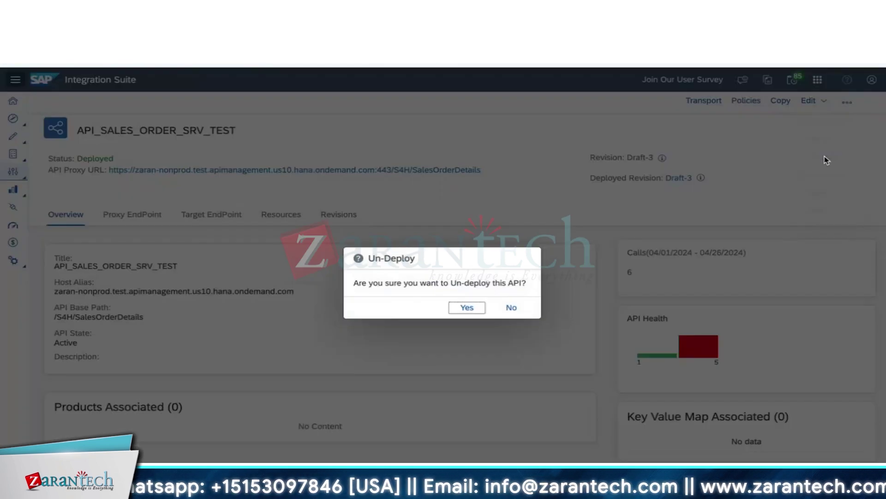
click(466, 307)
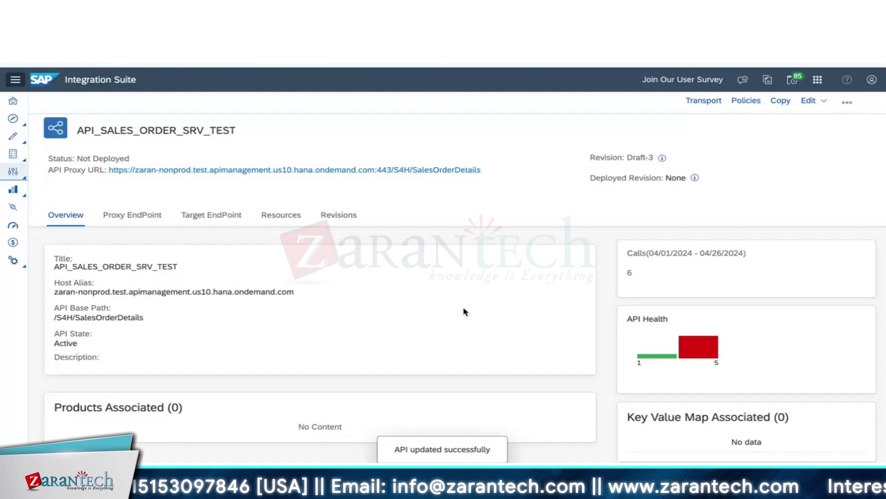
Step: Switch to Postman and send the SalesOrderDetails $metadata request to the un-deployed API, checking back in Integration Suite
key(super+Tab)
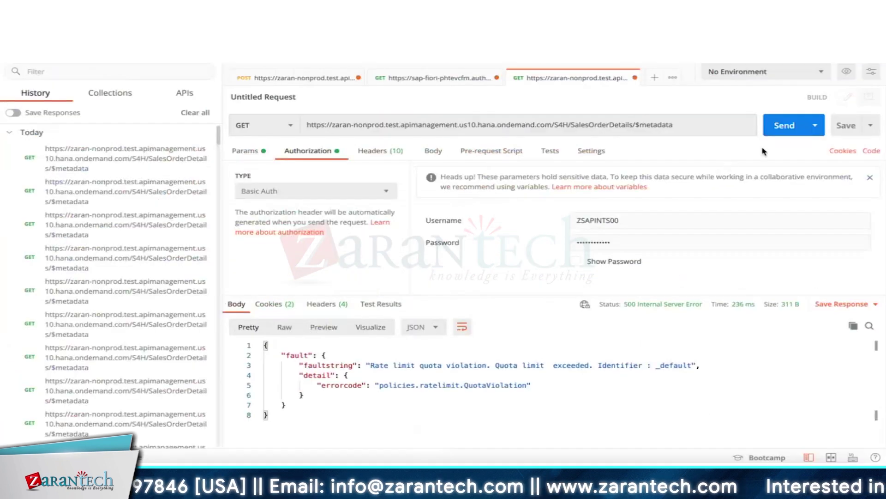
click(790, 125)
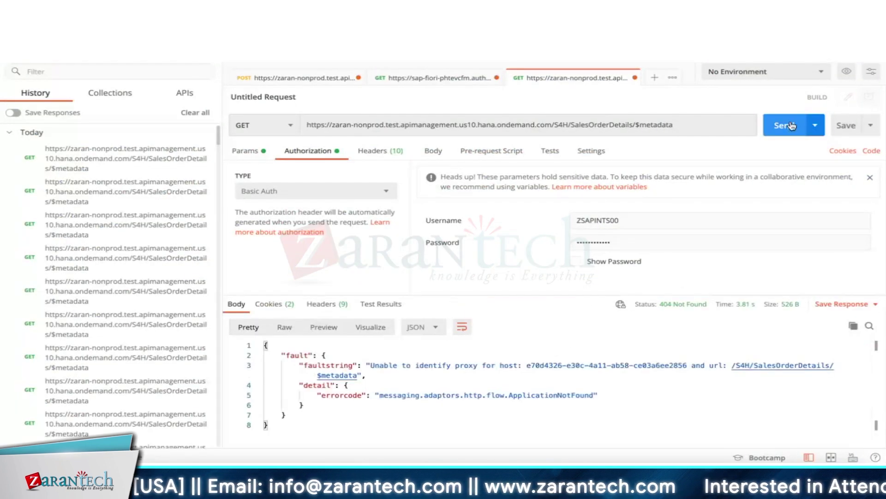
key(super+Tab)
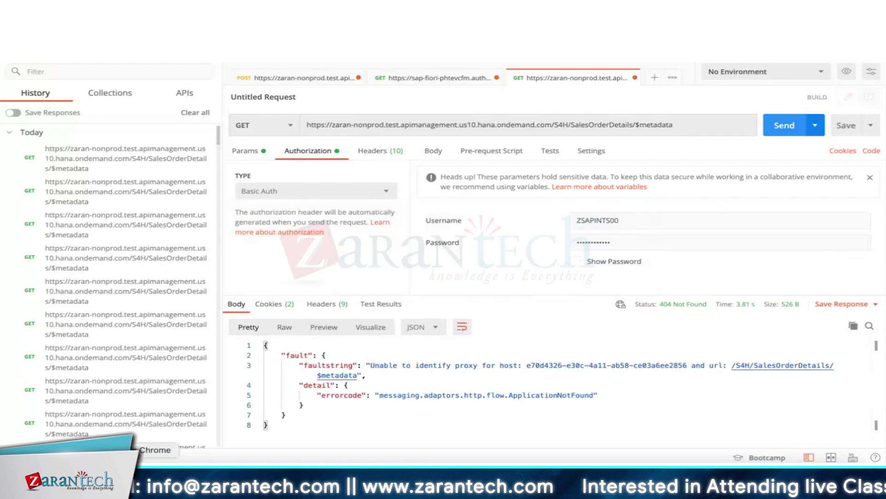
click(156, 480)
key(super+Tab)
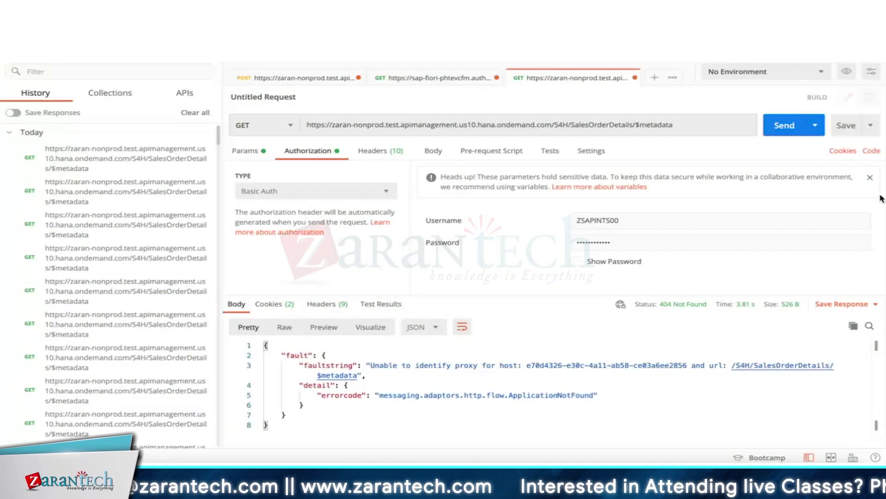
Step: Send the SalesOrderDetails $metadata request repeatedly in Postman to exceed the API quota
click(781, 130)
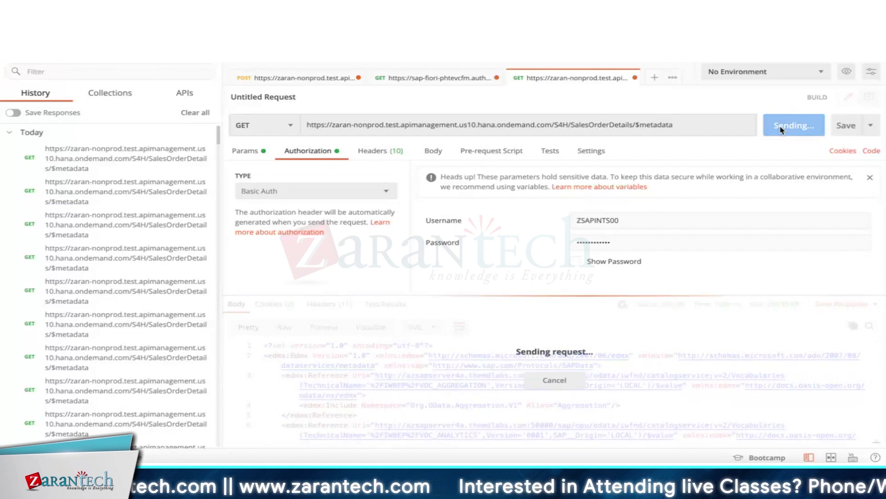
click(782, 130)
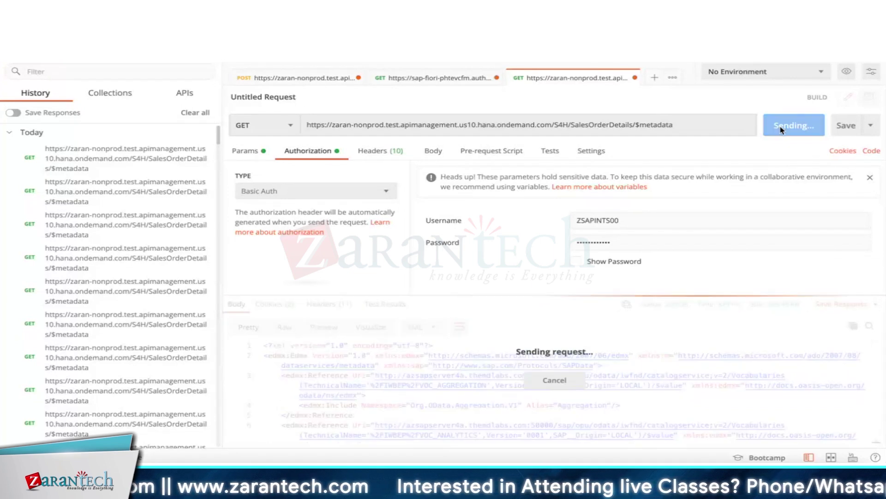
click(782, 129)
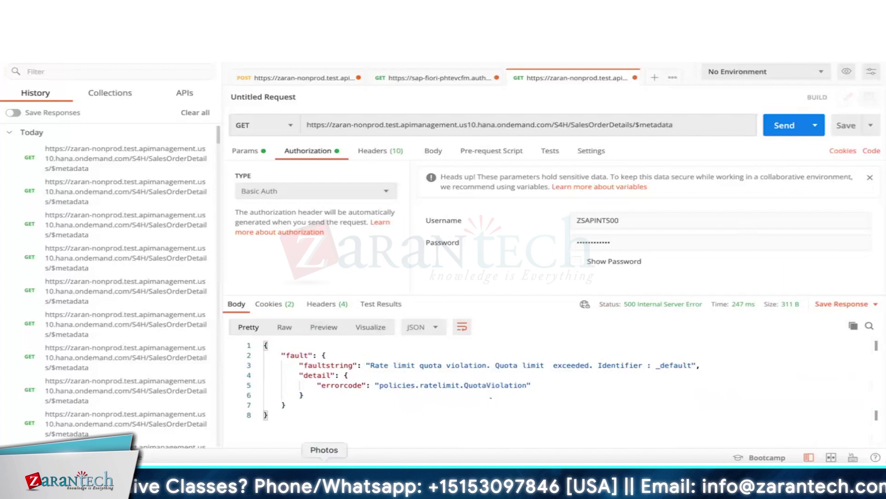
Step: Switch to Integration Suite and open the API_QUOTA policy in the ProxyEndpoint PreFlow of API_SALES_ORDER_SRV_TEST
right_click(155, 473)
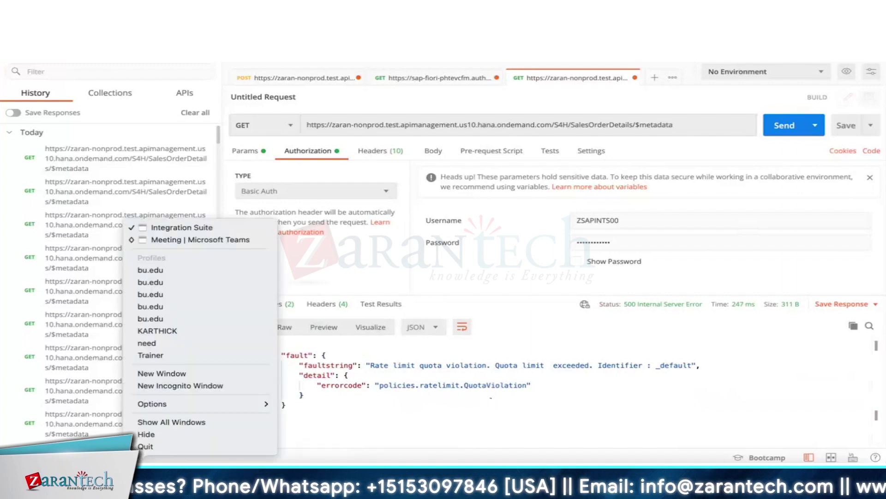
click(187, 228)
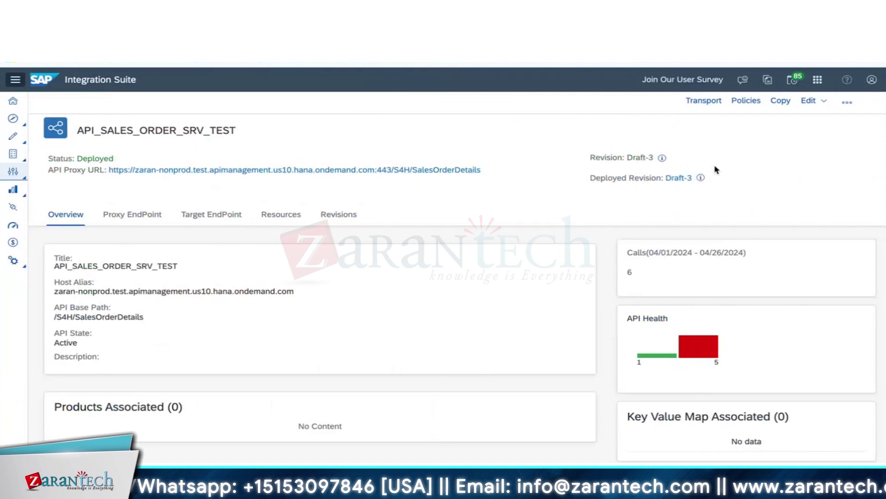
click(746, 101)
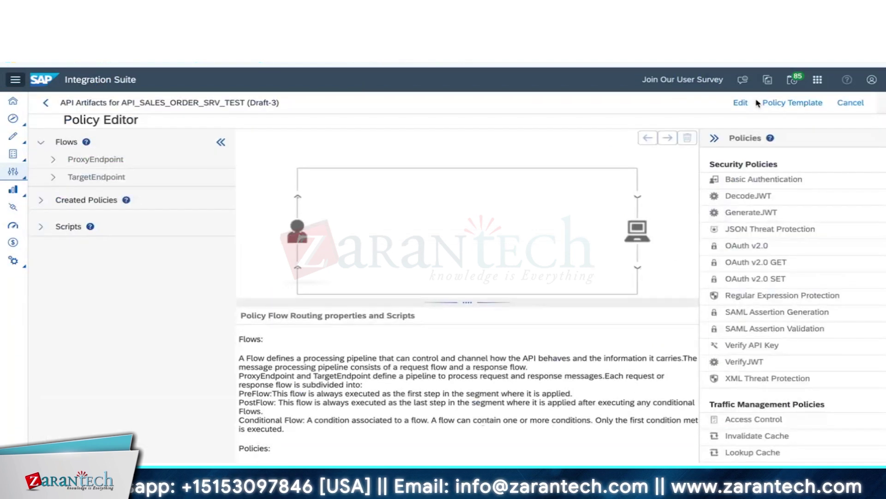
click(53, 160)
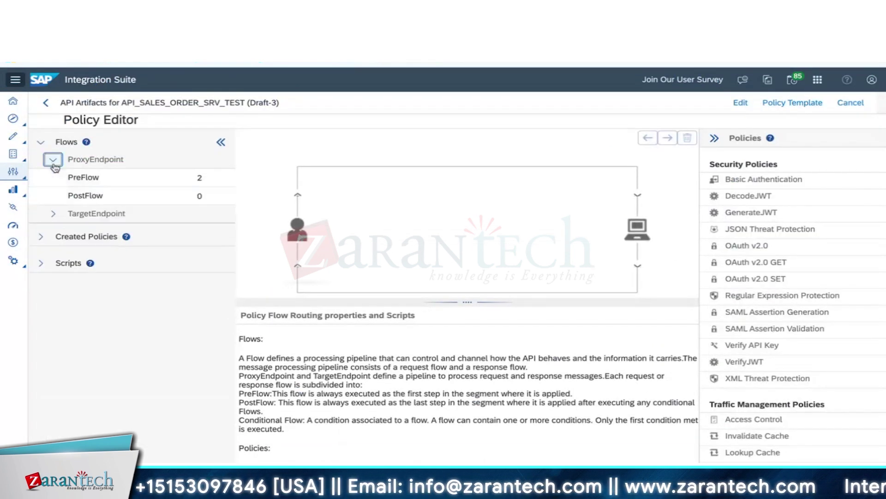
click(97, 181)
click(400, 172)
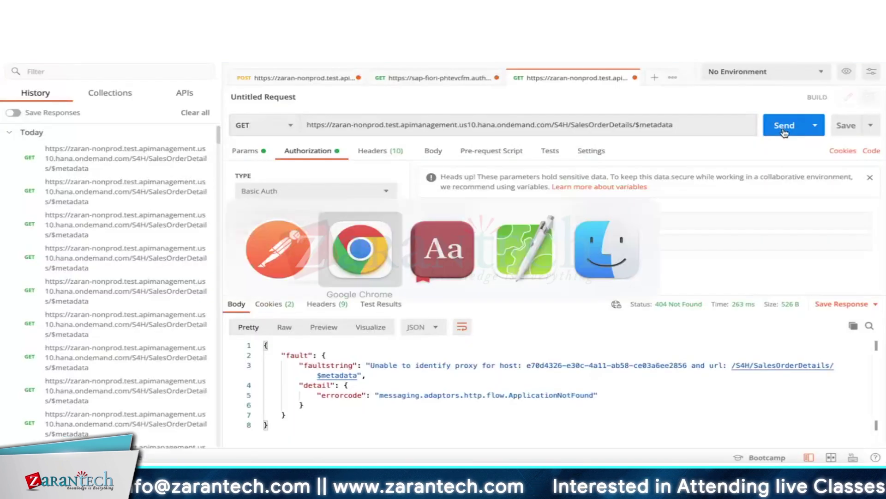
Step: Resend the SalesOrderDetails $metadata request in Postman and examine the response status, Retry-After header and body
click(786, 130)
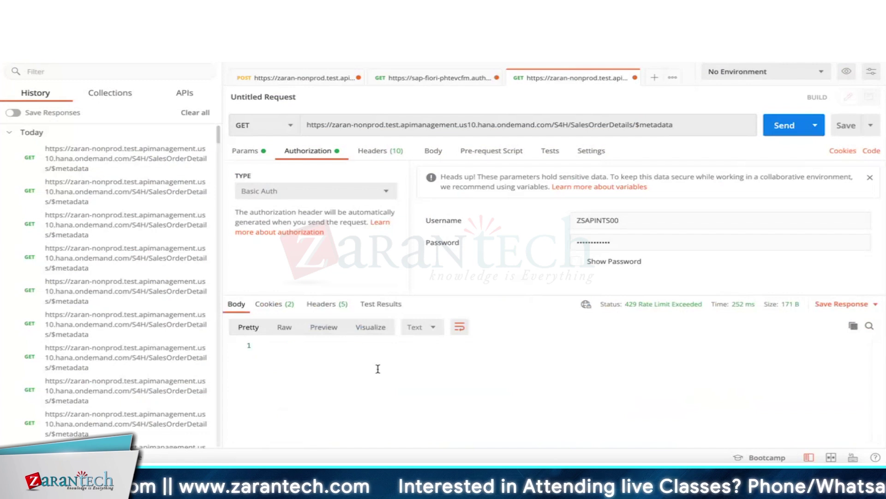
mouse_move(624, 309)
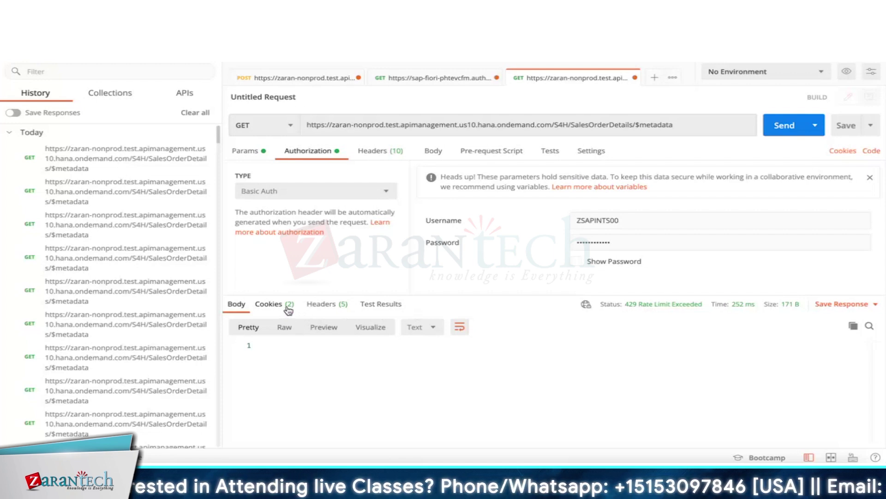
click(325, 306)
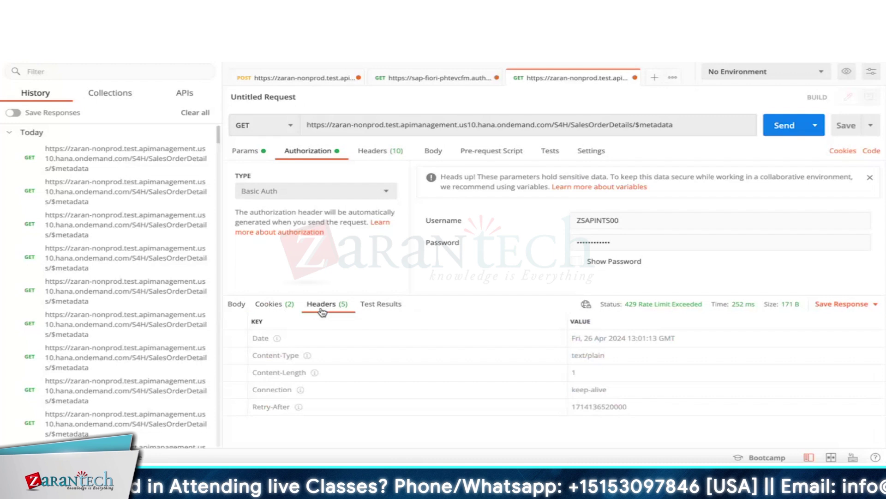
double_click(582, 407)
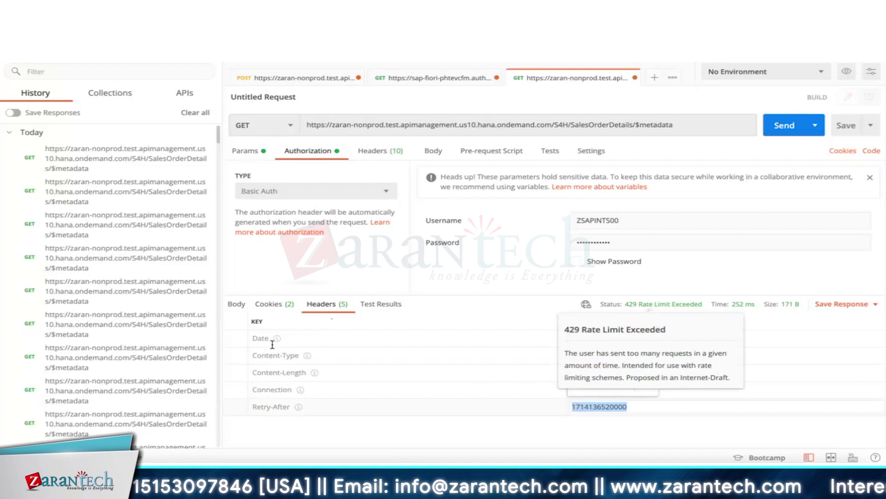
click(237, 305)
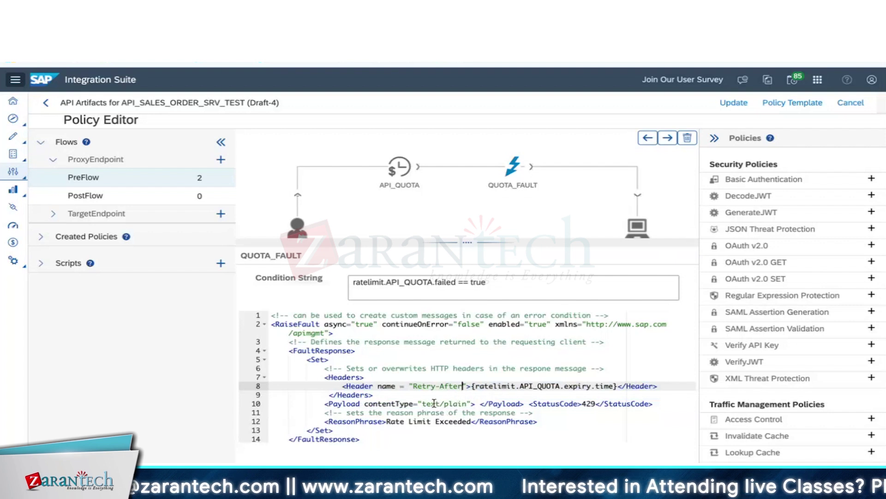
Step: Set the QUOTA_FAULT payload's content type to application/json and add blank lines inside the Payload element
drag(418, 403, 470, 403)
text(application/json)
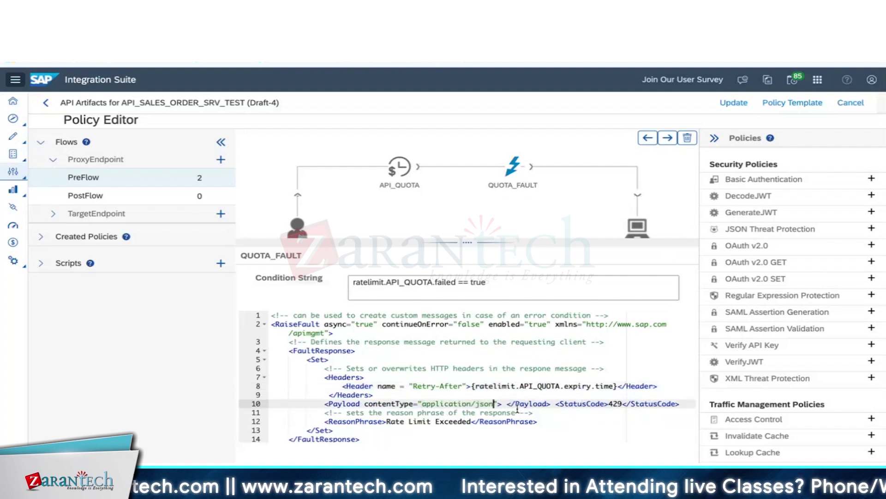
click(504, 403)
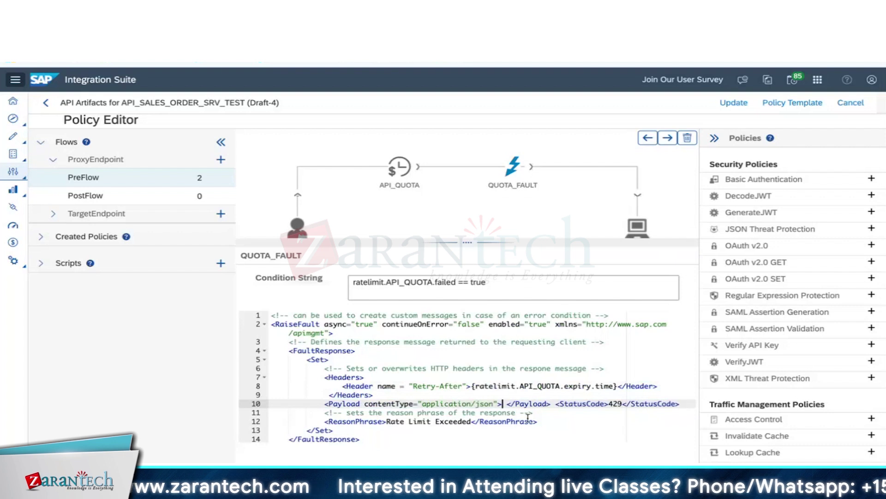
key(Return)
key(Return)
key(Return)
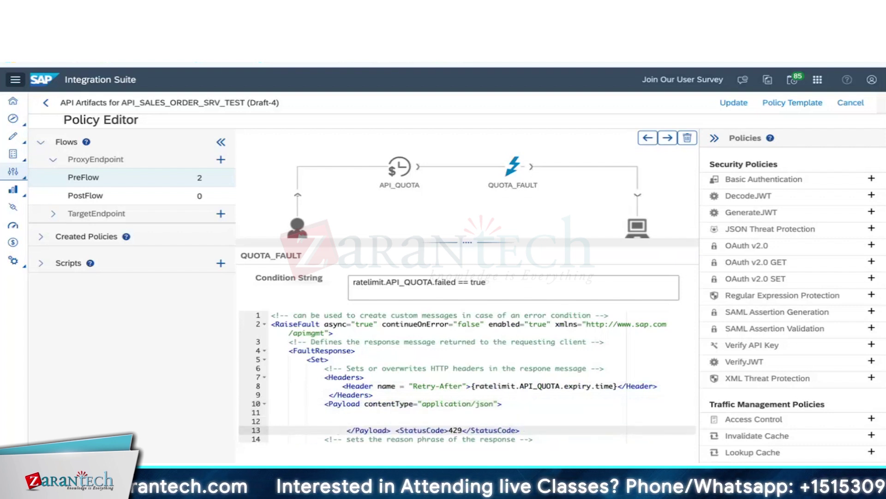
Step: Write a JSON body in the QUOTA_FAULT payload with the message "Too many requests. Rate Limit Exceeded"
click(422, 412)
text({)
key(Return)
text(")
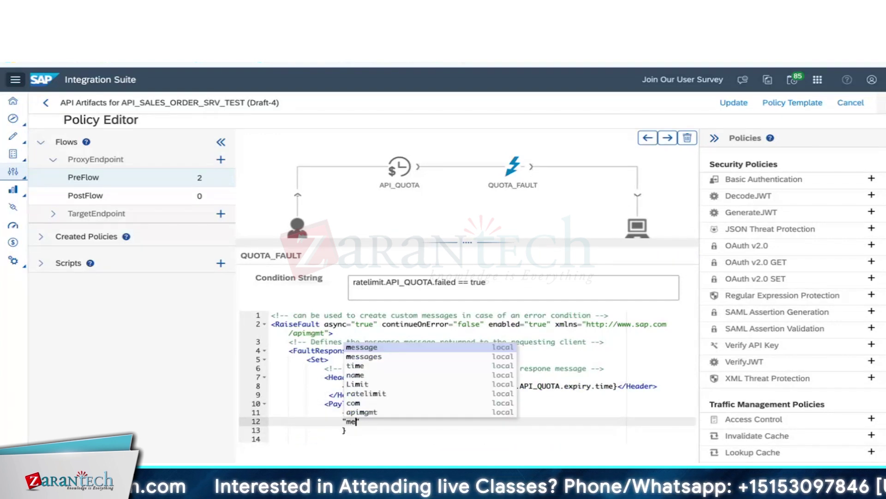
text(message" : "Too)
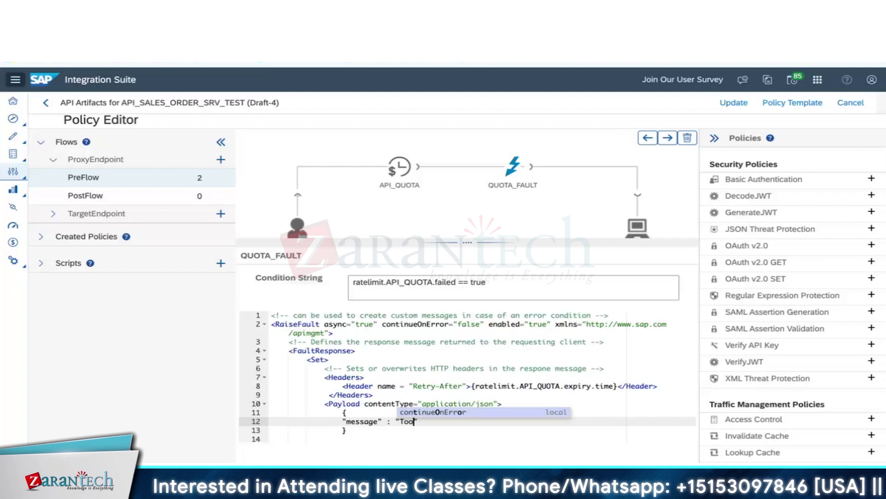
text( many requests. T)
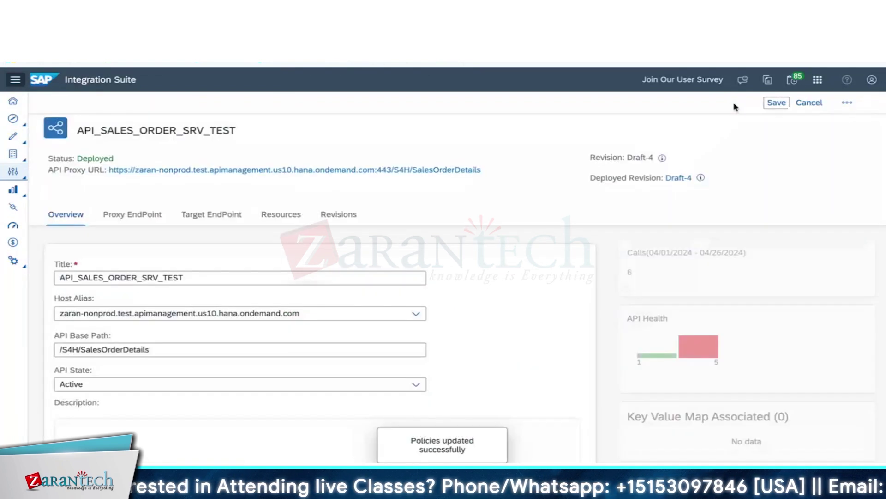
Step: Save the API_SALES_ORDER_SRV_TEST proxy with the updated policies and deploy it
click(776, 102)
click(848, 103)
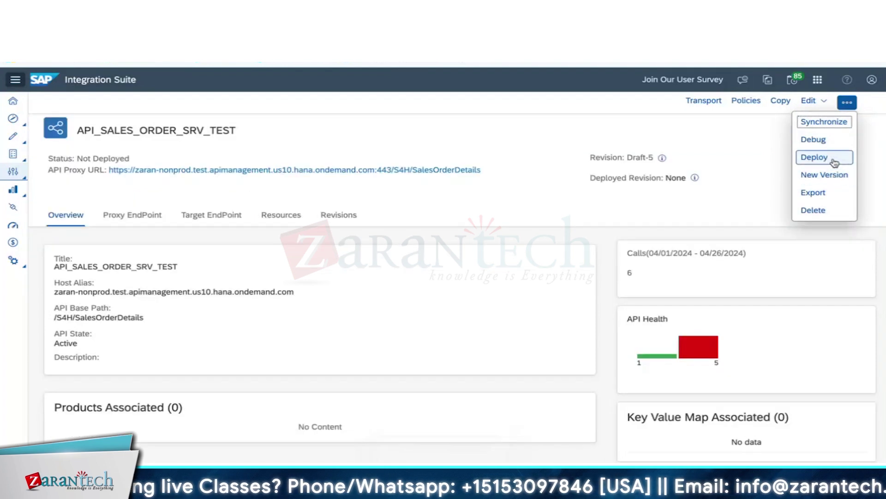
click(827, 157)
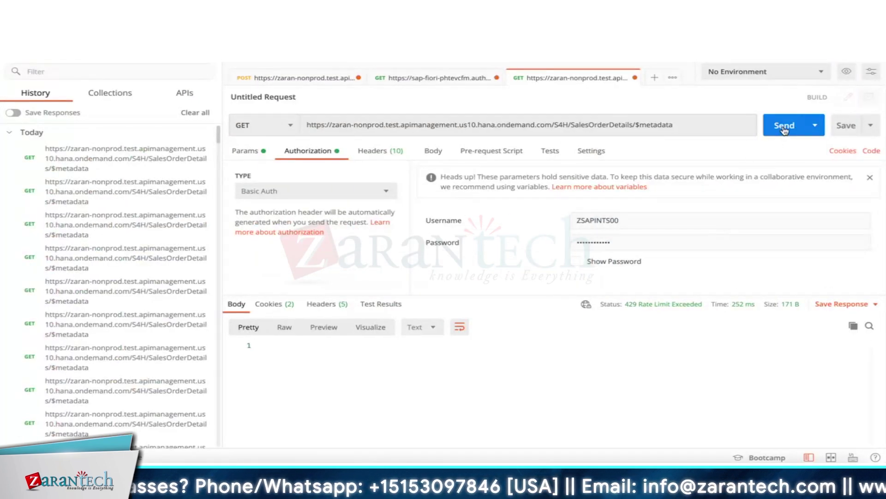
Step: Switch to Postman, resend the SalesOrderDetails $metadata request repeatedly, and examine the response body, status and timing
click(784, 129)
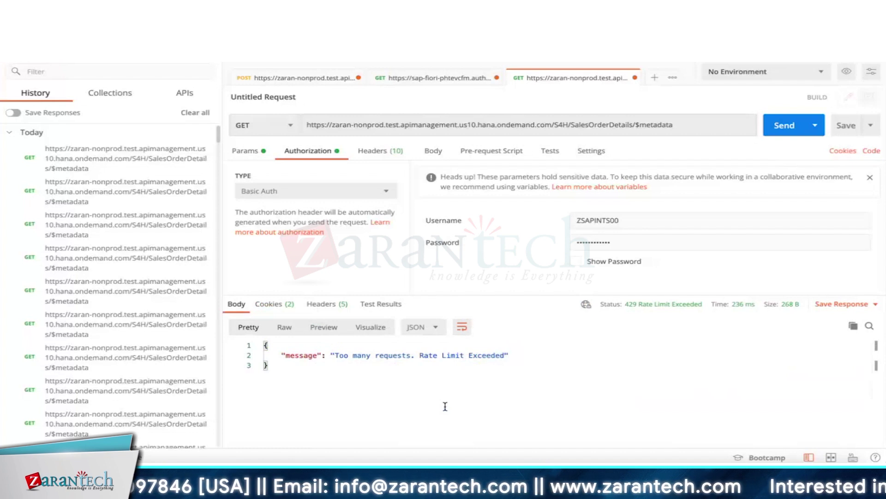
click(783, 127)
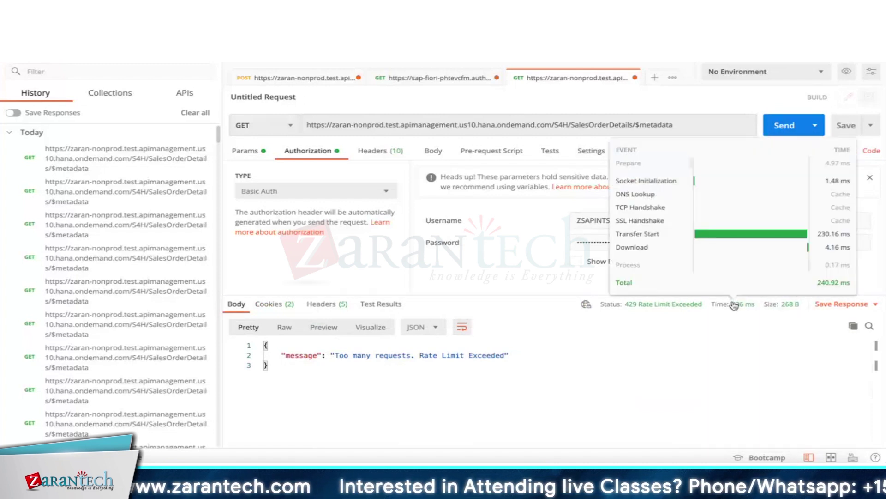
mouse_move(746, 304)
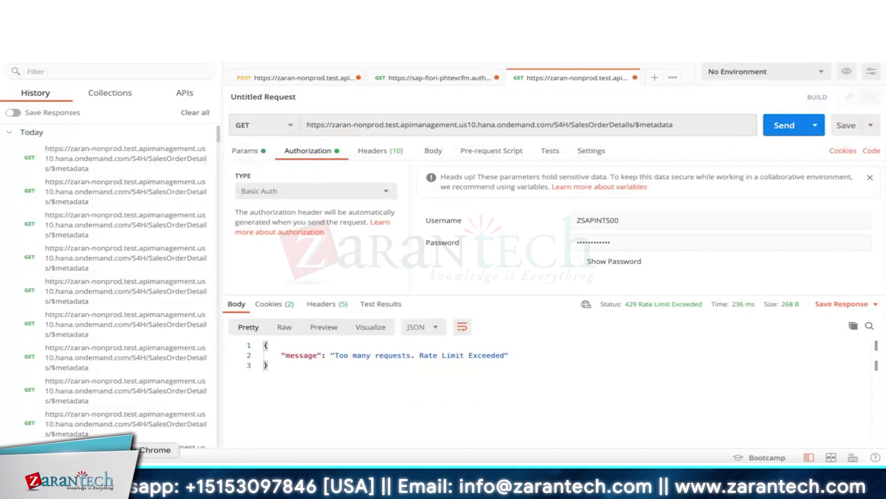
Step: Switch to the Integration Suite browser window, open a new tab and start a web search for SAP API Management
right_click(139, 475)
click(208, 230)
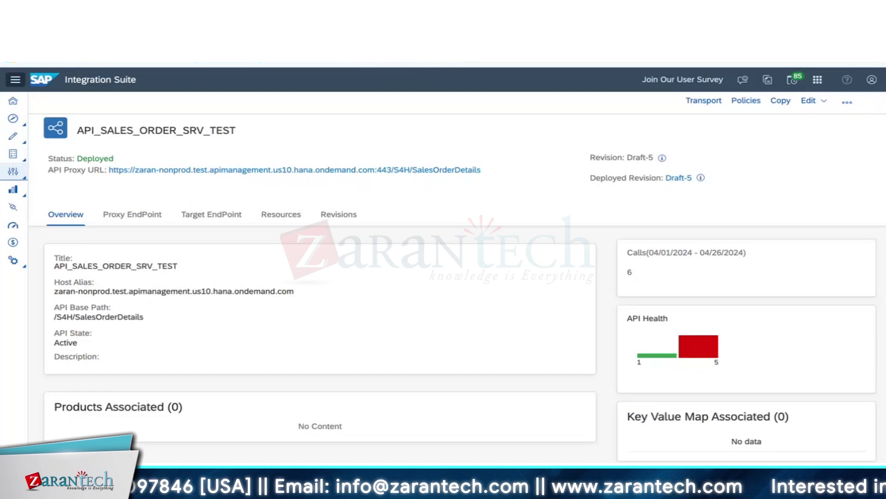
key(ctrl+t)
text(SAP API MA)
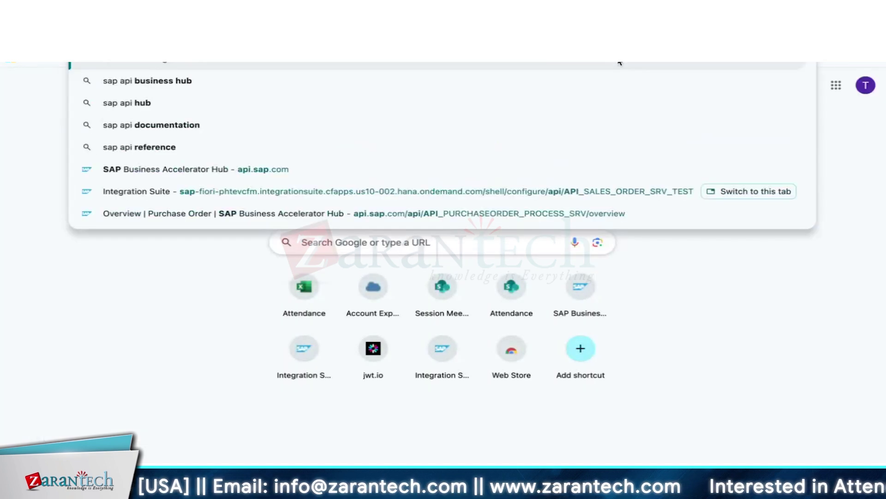
key(BackSpace)
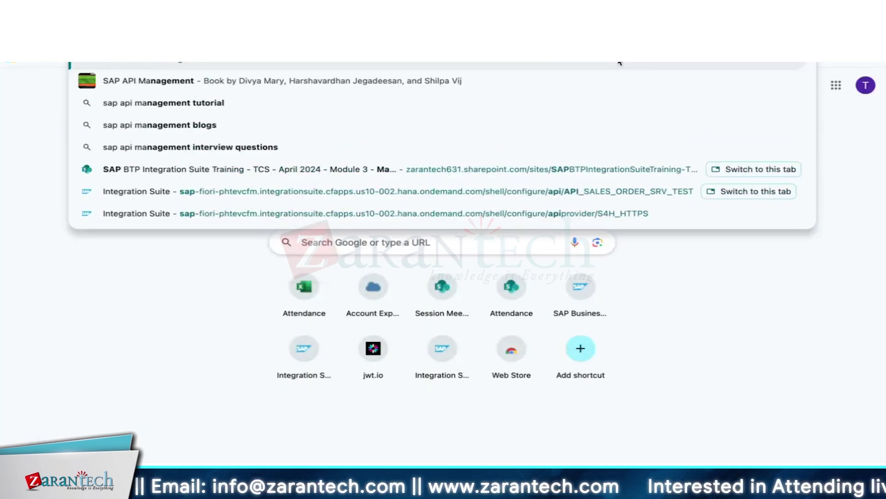
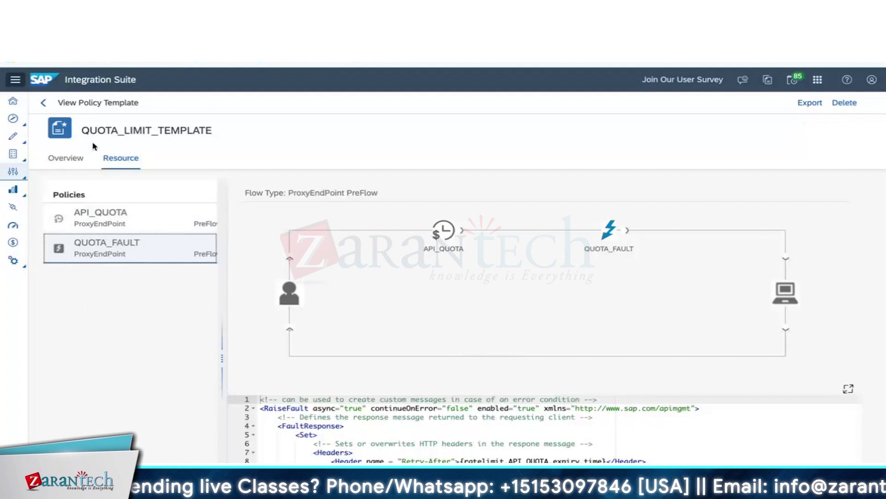
Step: Leave the policy template, open the Test_SCPI_01 API proxy for editing and open its policy editor
click(44, 104)
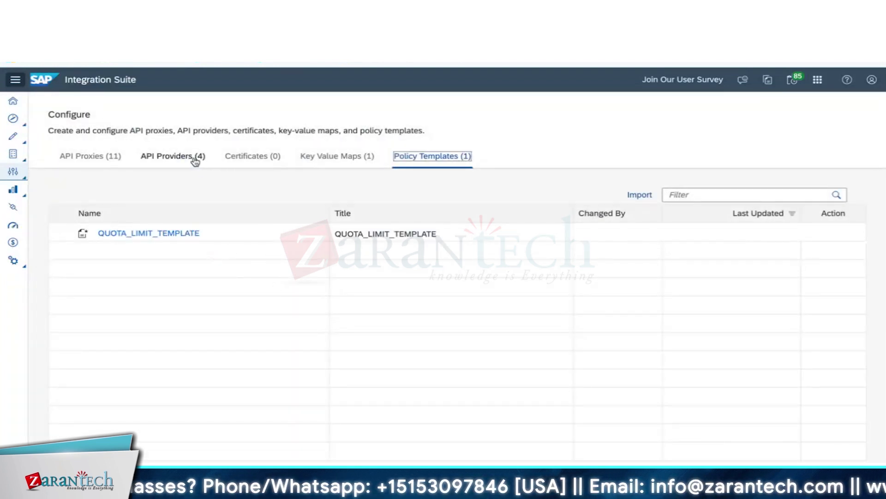
click(93, 157)
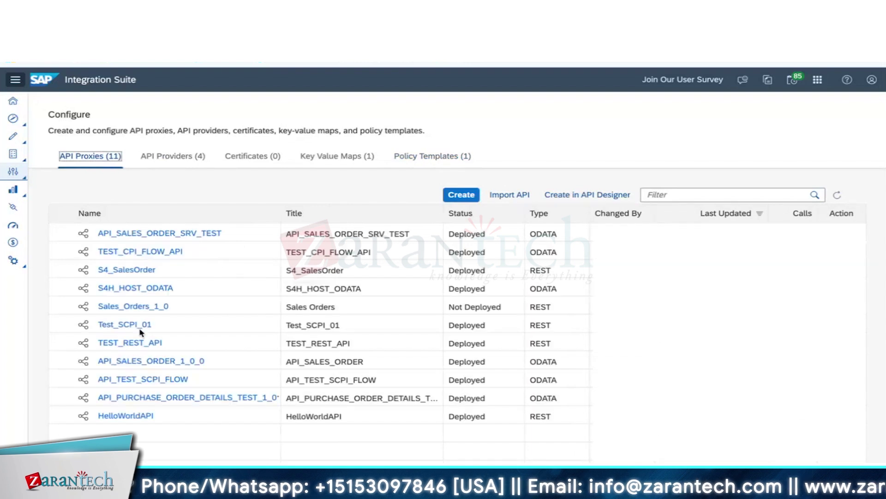
click(132, 324)
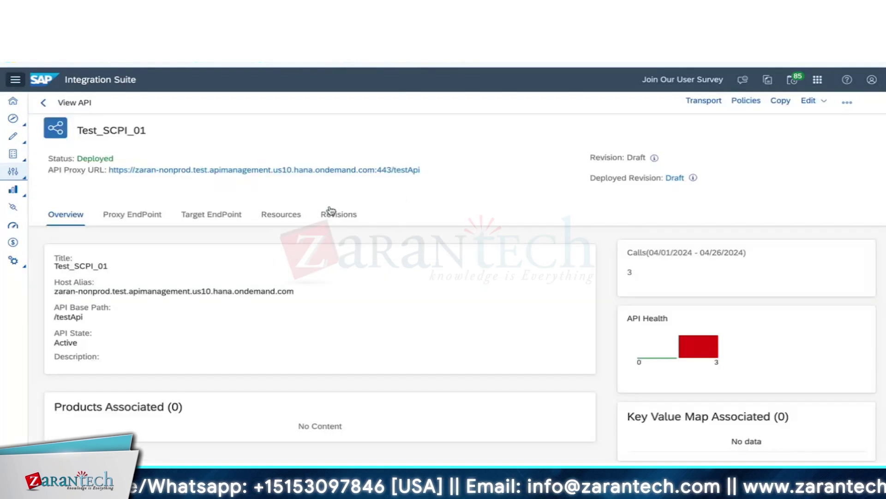
click(291, 216)
click(808, 101)
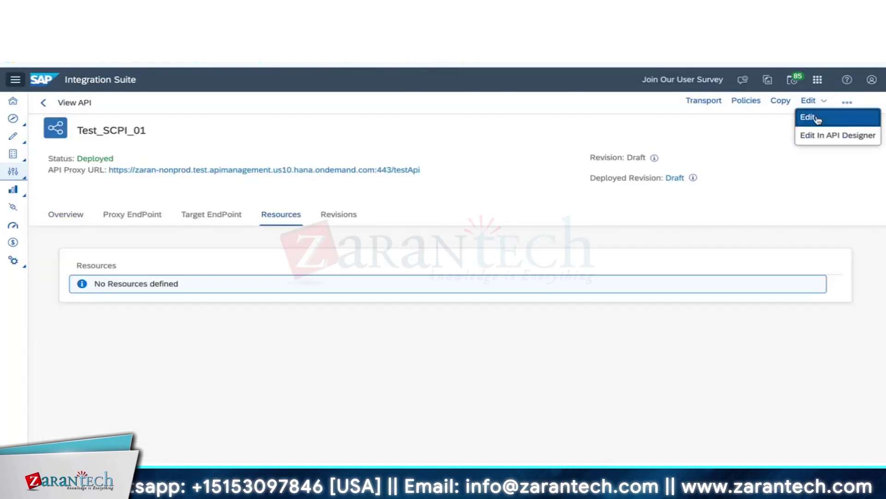
click(817, 117)
click(832, 122)
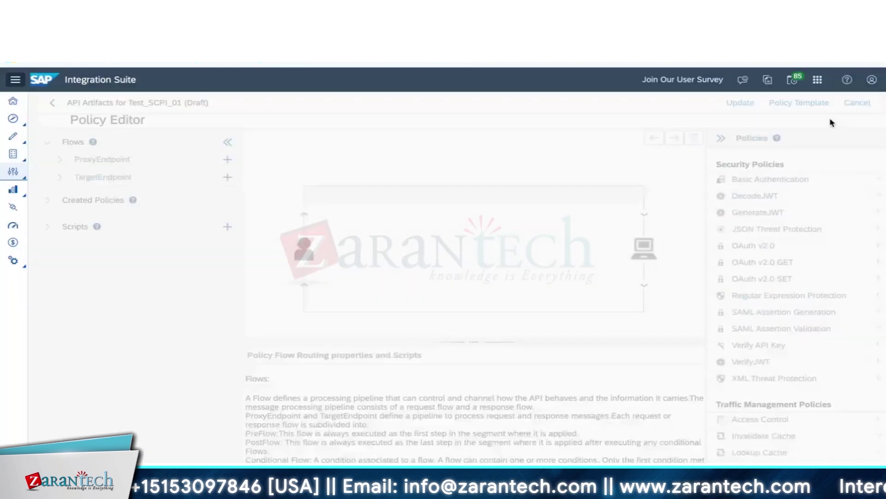
click(812, 104)
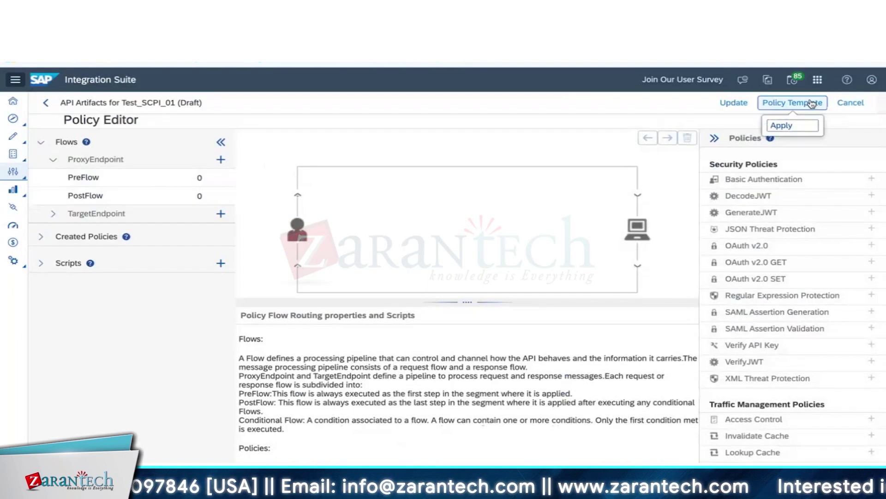
click(784, 128)
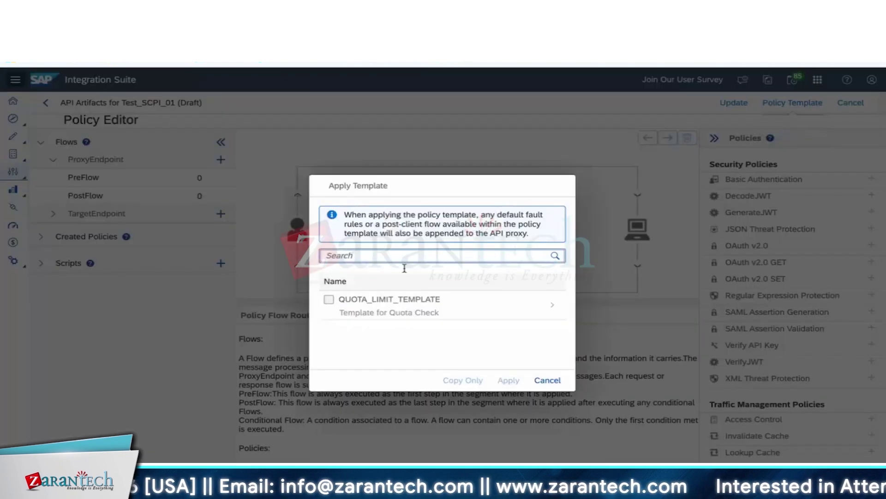
click(553, 388)
Step: Select the ProxyEndpoint PreFlow of Test_SCPI_01 and apply the QUOTA_LIMIT_TEMPLATE policy template
click(111, 181)
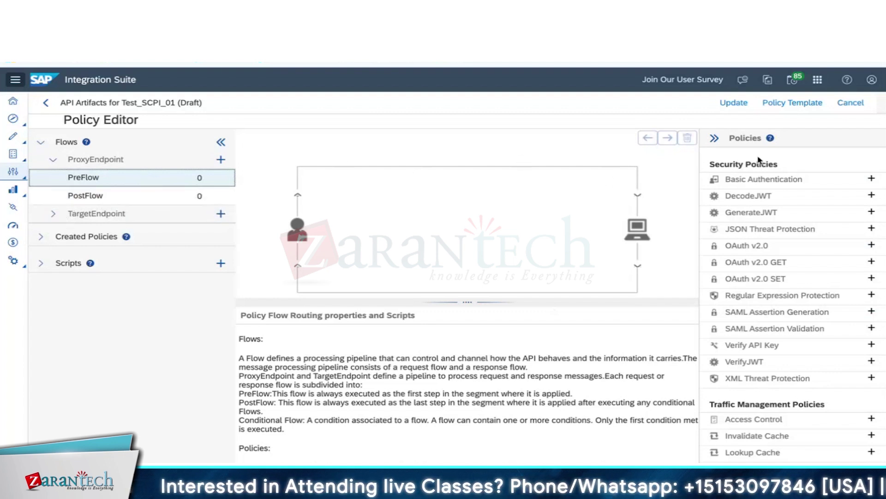
click(804, 108)
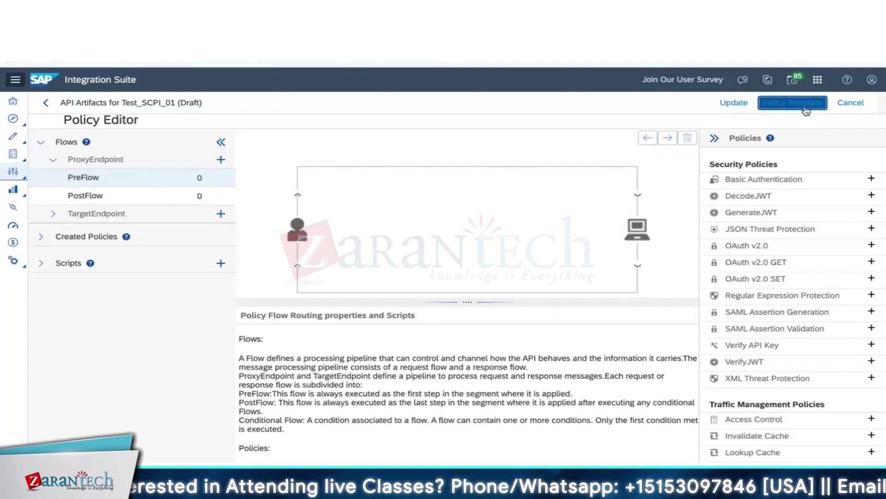
click(796, 124)
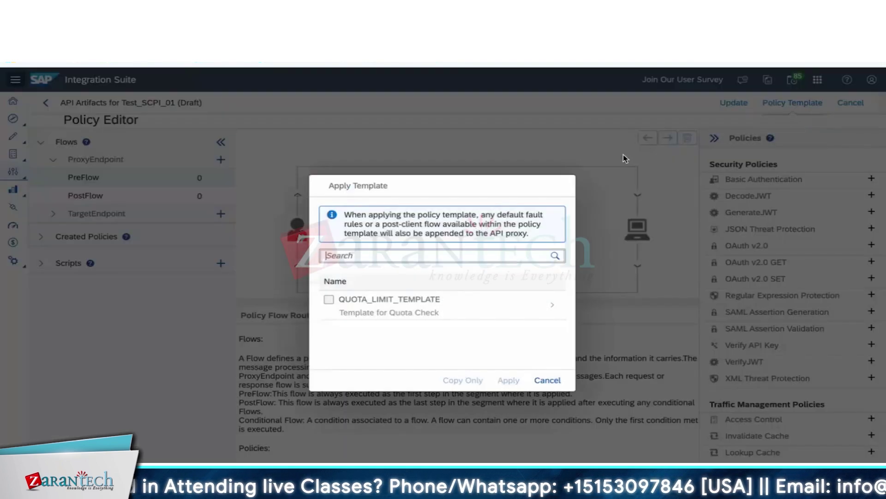
click(329, 299)
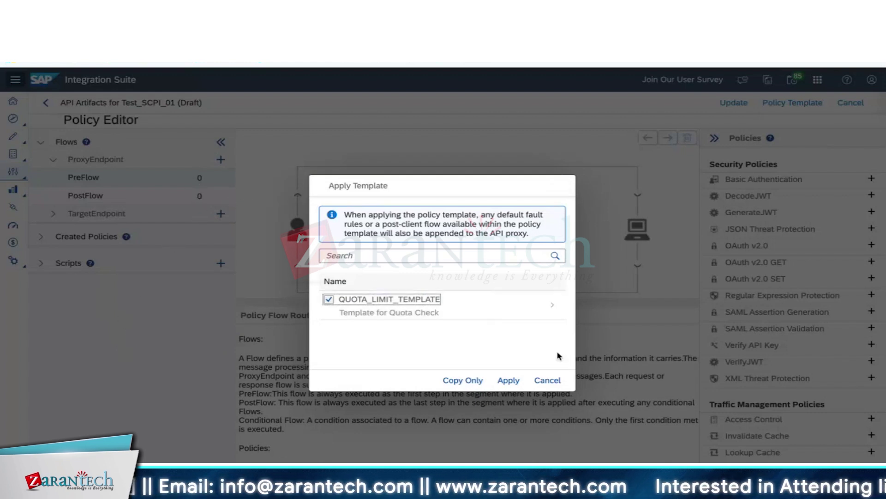
click(509, 382)
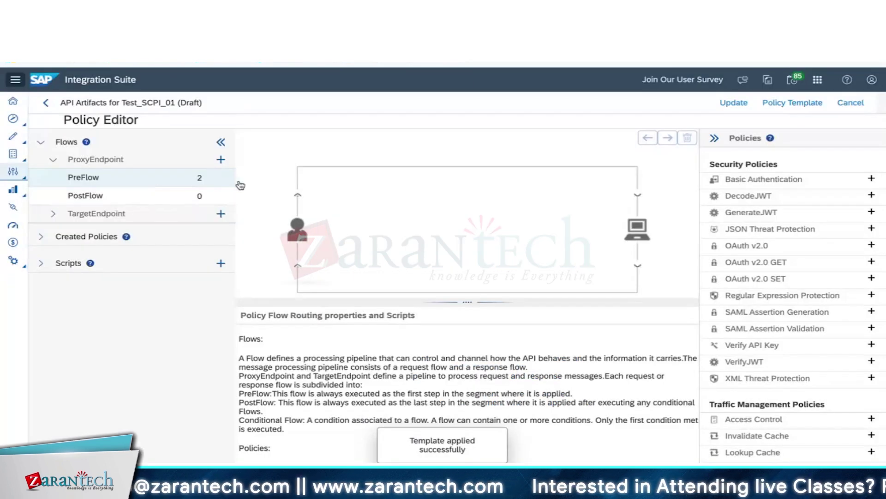
Step: Check the policies added to the PreFlow and Created Policies of Test_SCPI_01, and update the proxy's policies
click(173, 183)
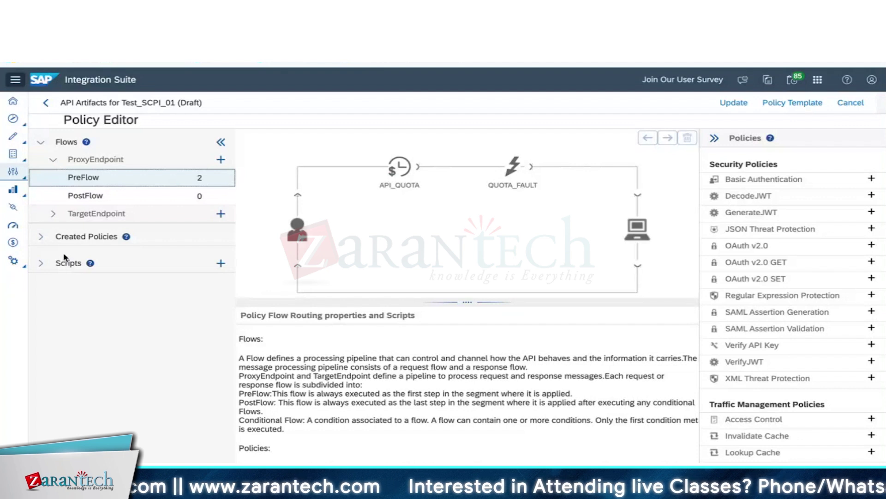
click(40, 236)
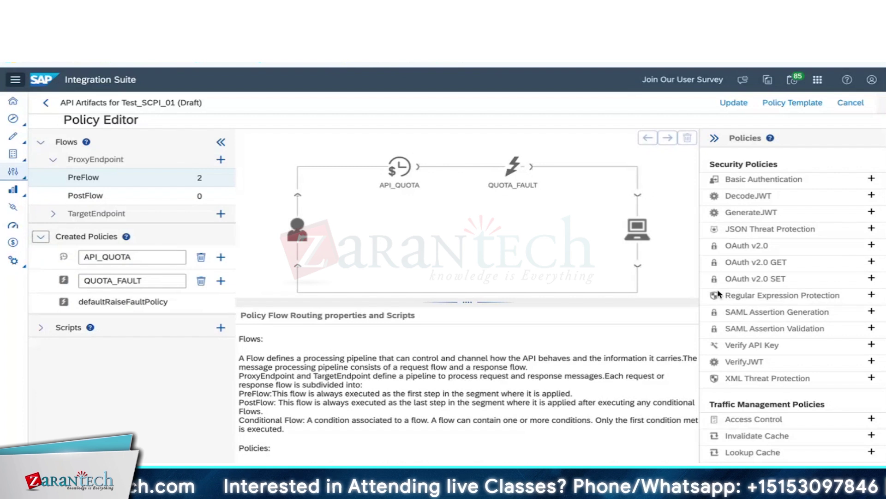
click(734, 102)
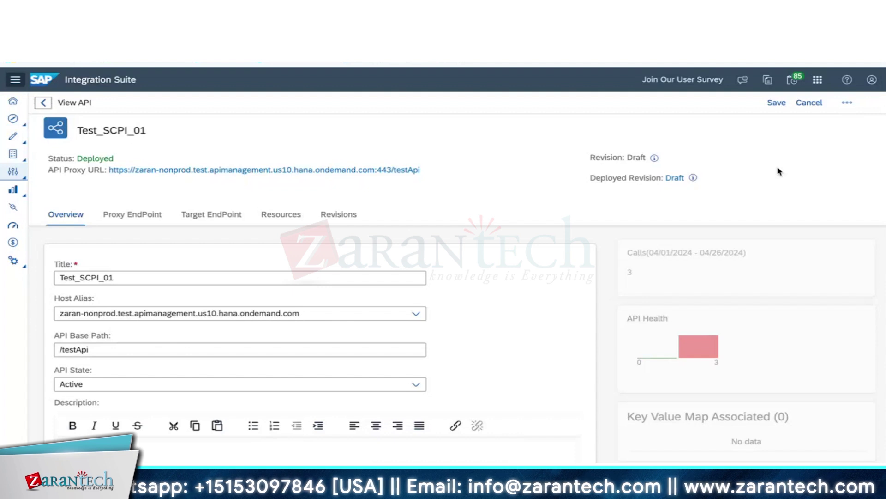
Step: Reopen the policy editor of Test_SCPI_01 and examine the API_QUOTA policy in the ProxyEndpoint PreFlow
click(847, 103)
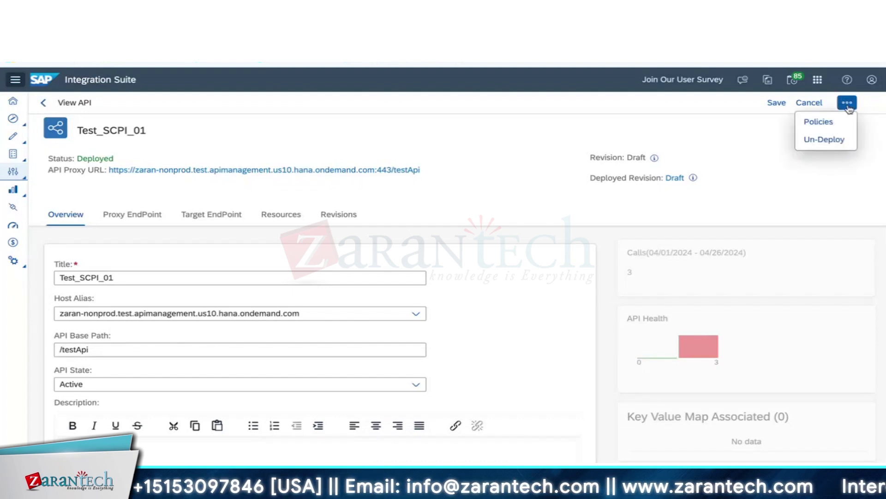
click(835, 122)
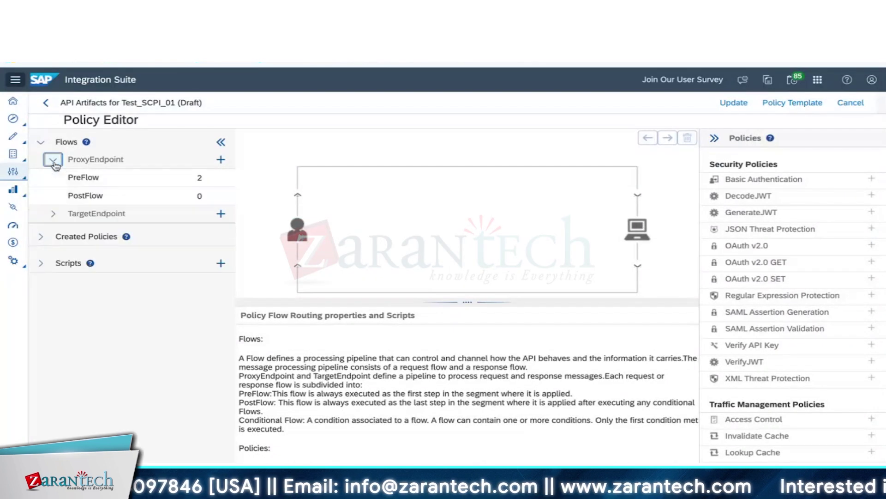
click(93, 183)
click(400, 166)
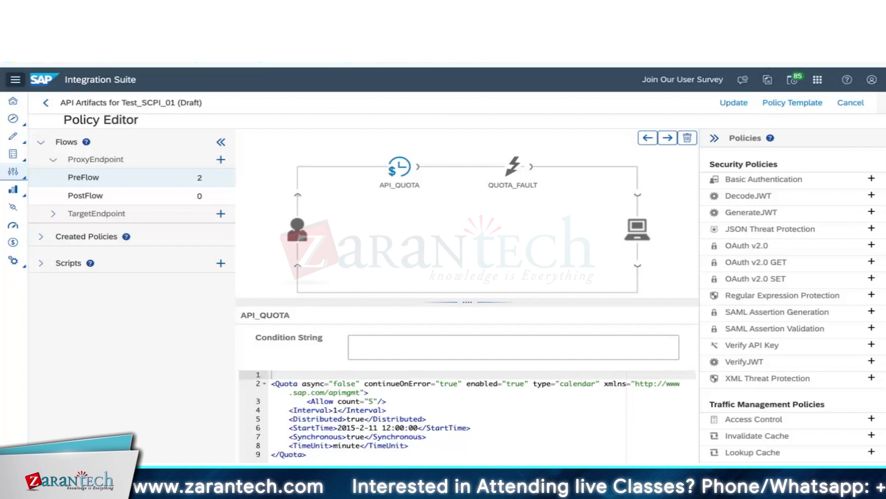
Step: Switch to the Apigee Edge documentation page on the Quota policy
key(alt+Tab)
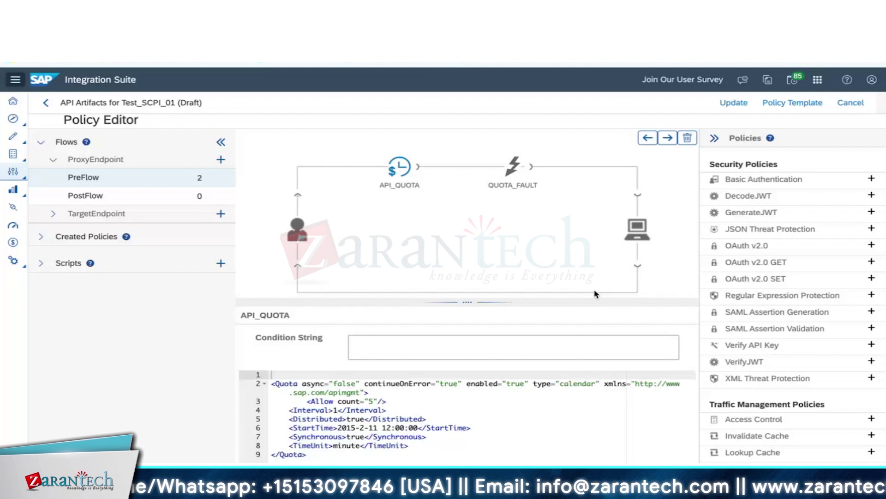
click(736, 67)
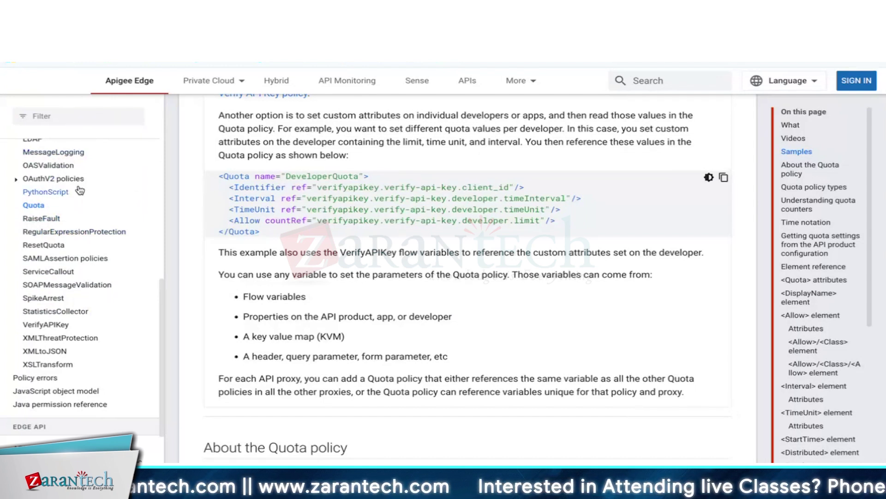
Step: Find "java" on the Apigee Quota page, open the JavaCallout policy documentation, and review its description and element reference
key(ctrl+f)
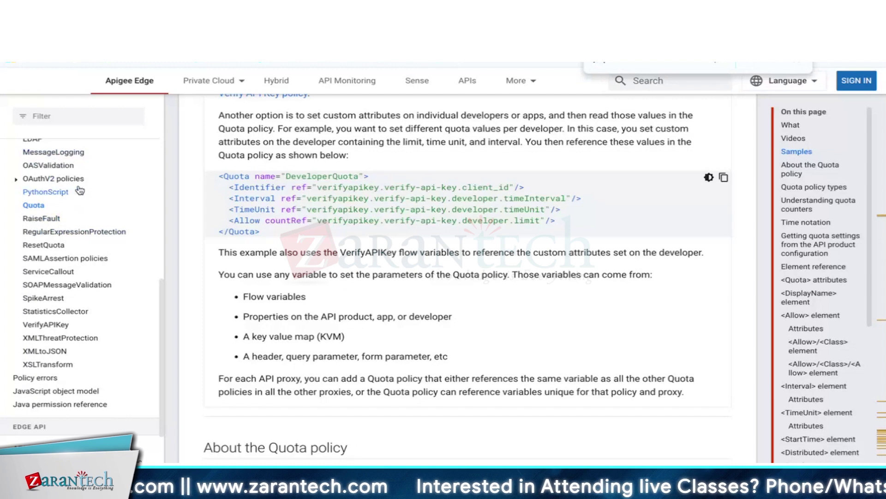
text(java)
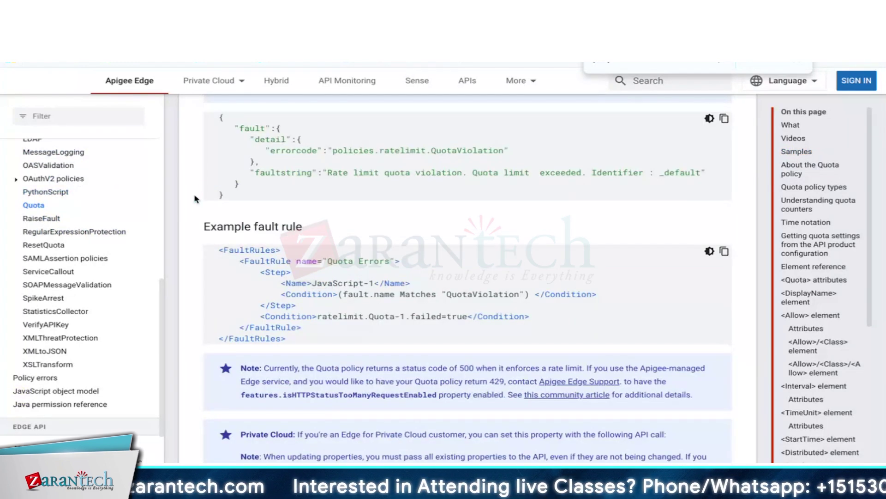
key(Return)
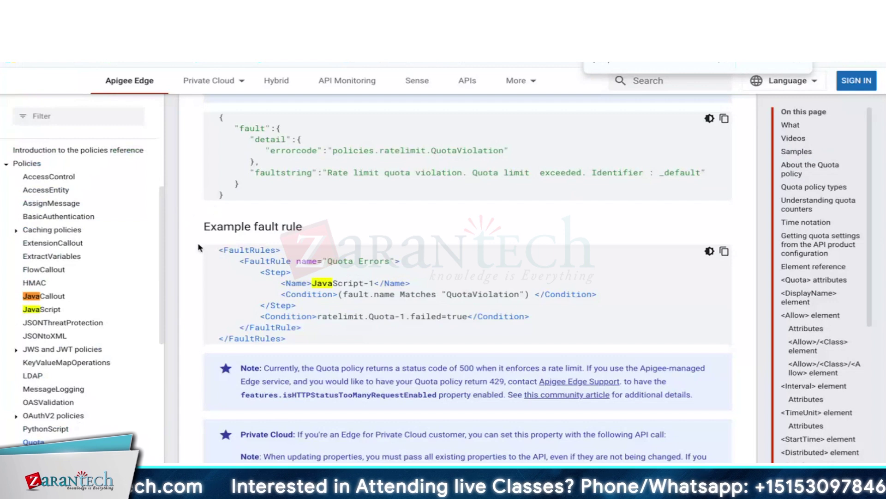
click(47, 300)
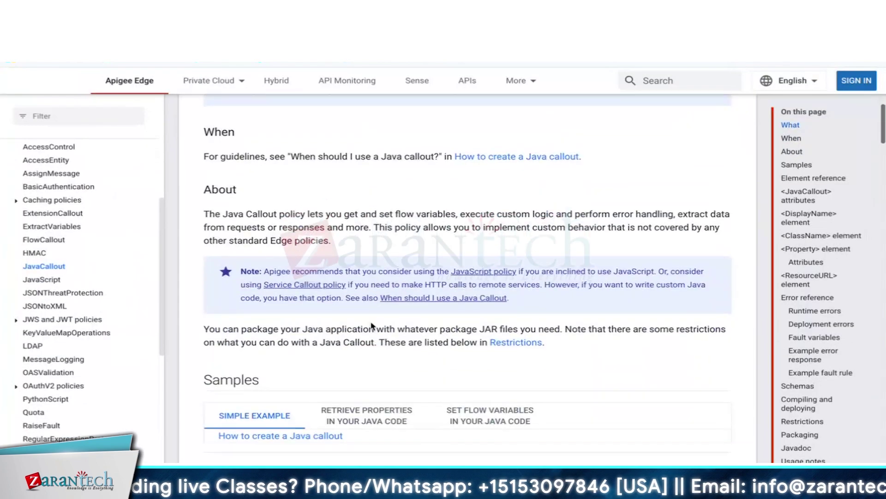
scroll(372, 326, down, 1)
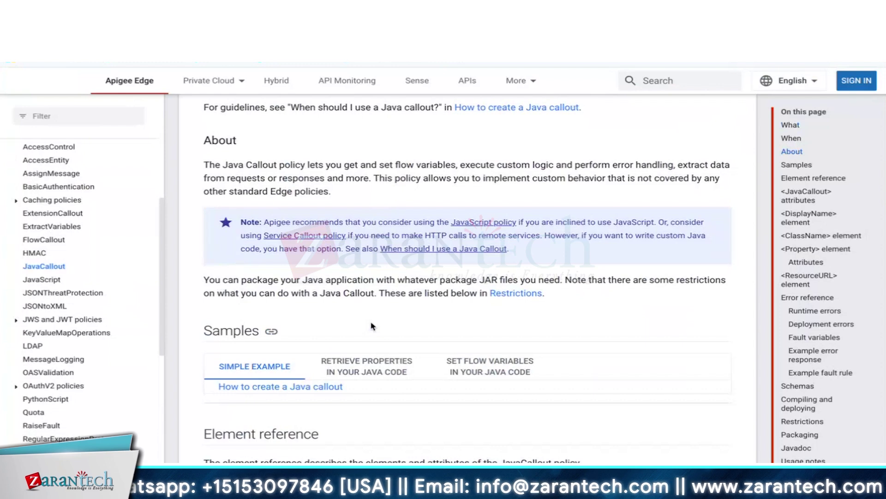
scroll(373, 326, down, 4)
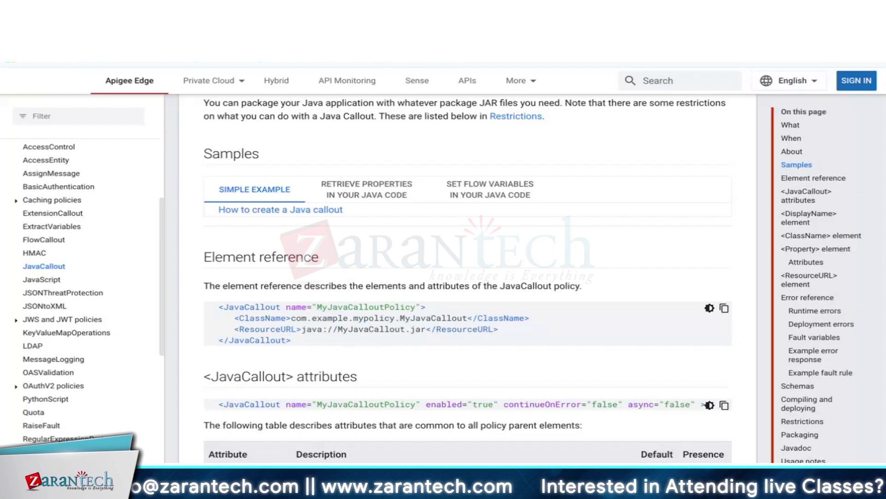
Step: Switch to the Module 3 PDF and read the Using Policies slides on importing and applying a policy template
key(ctrl+Tab)
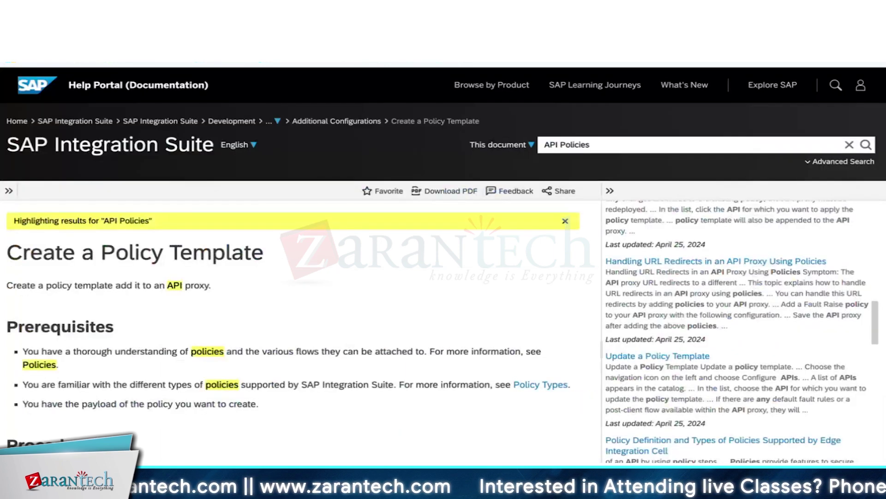
key(ctrl+Tab)
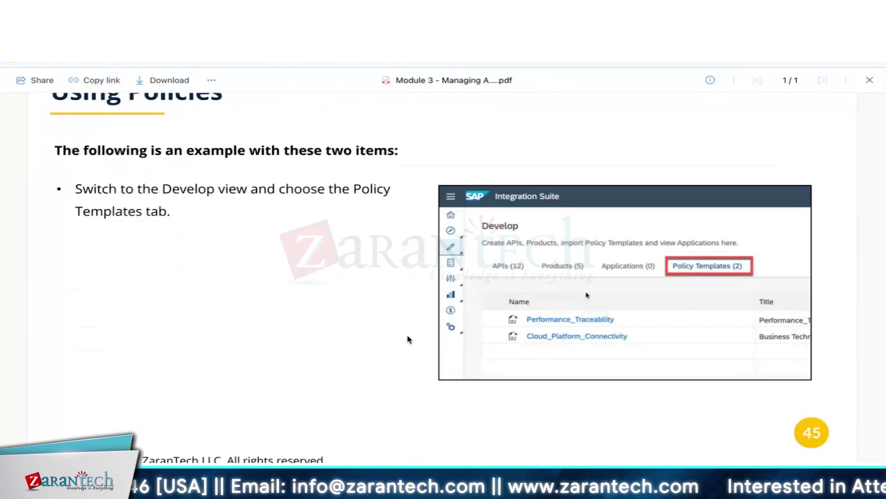
scroll(408, 339, down, 5)
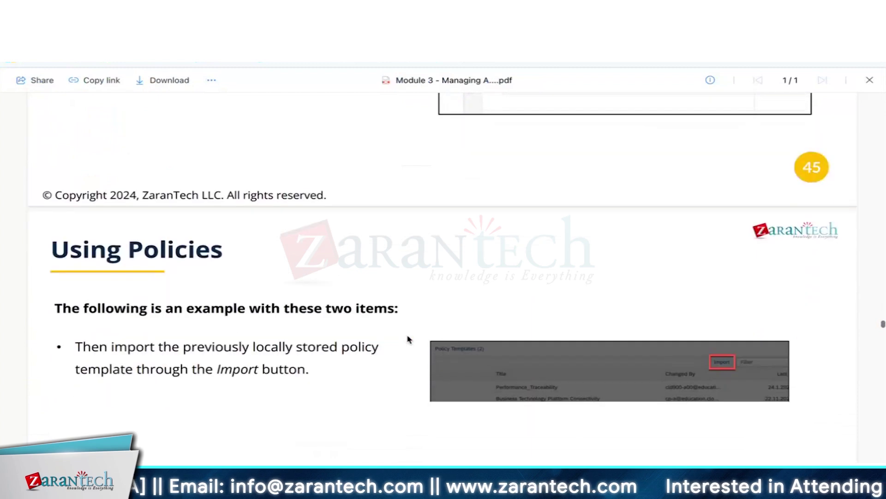
scroll(408, 339, down, 20)
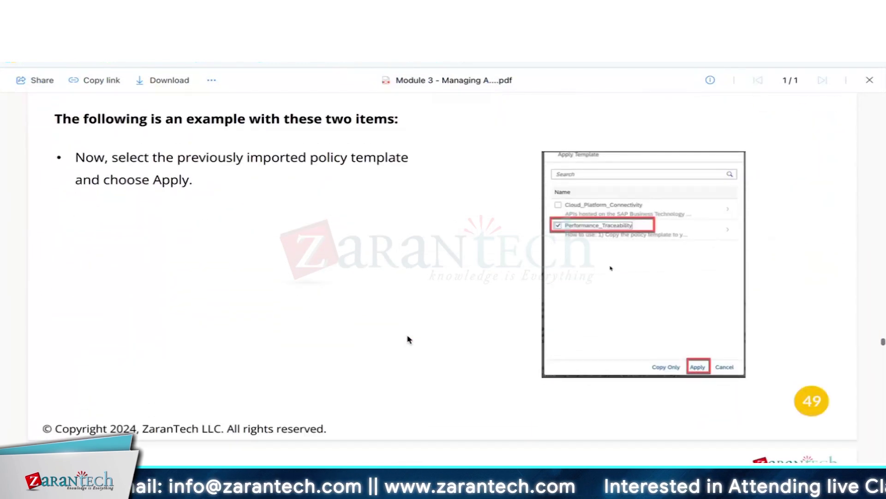
scroll(408, 339, down, 4)
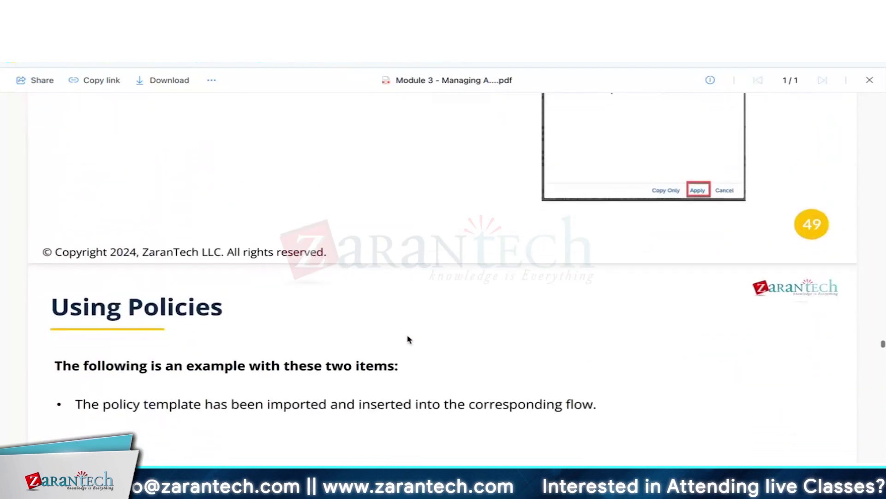
scroll(408, 340, down, 4)
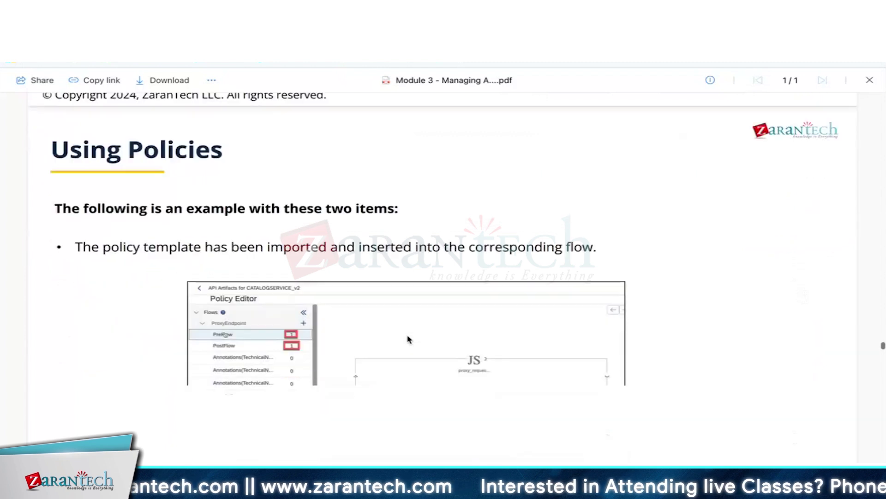
scroll(408, 339, down, 2)
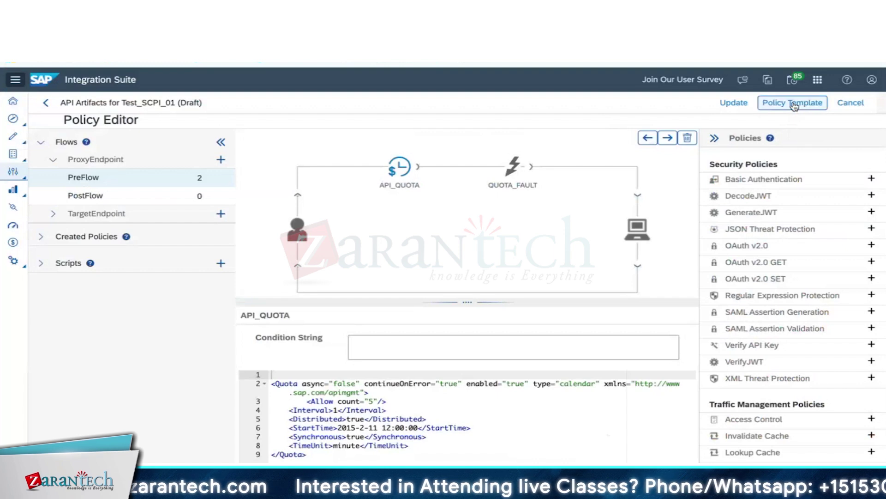
Step: Return to the Test_SCPI_01 policy editor and inspect the individual policies offered when applying QUOTA_LIMIT_TEMPLATE to the PreFlow
click(794, 105)
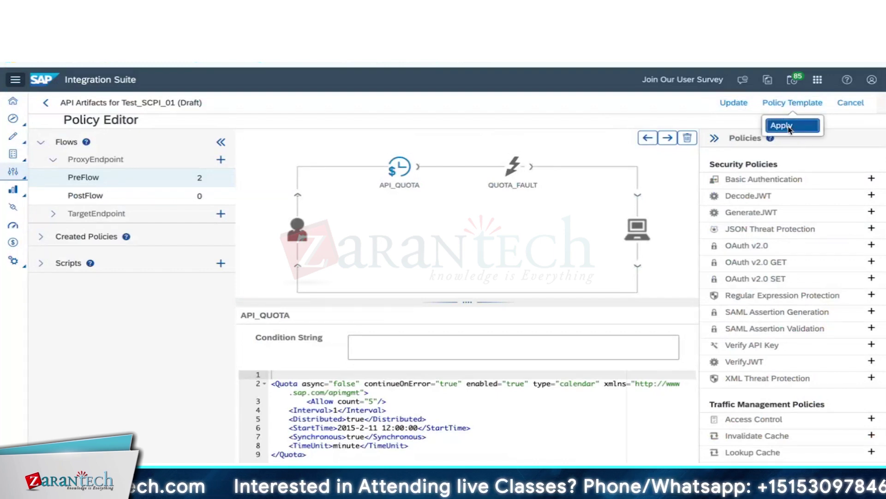
click(791, 126)
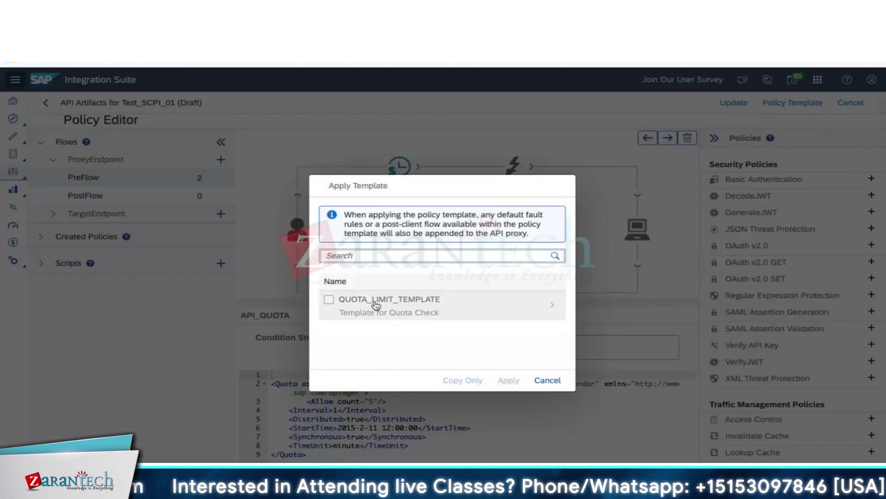
click(334, 305)
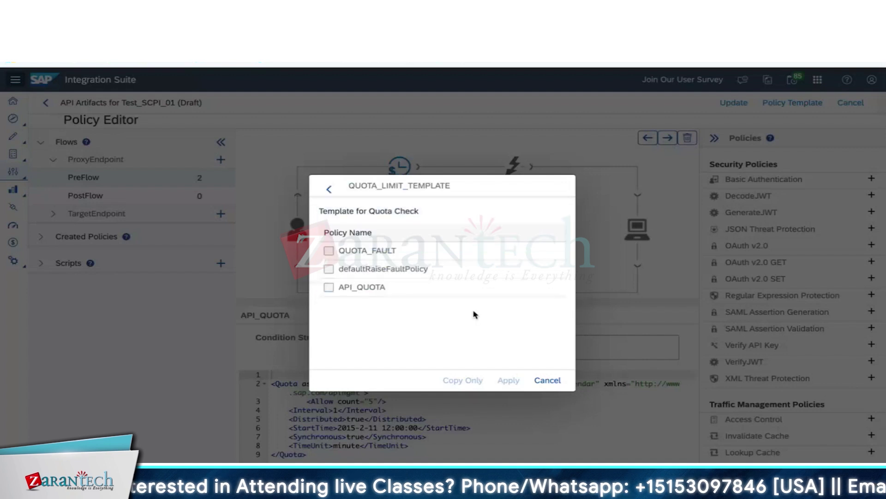
click(328, 251)
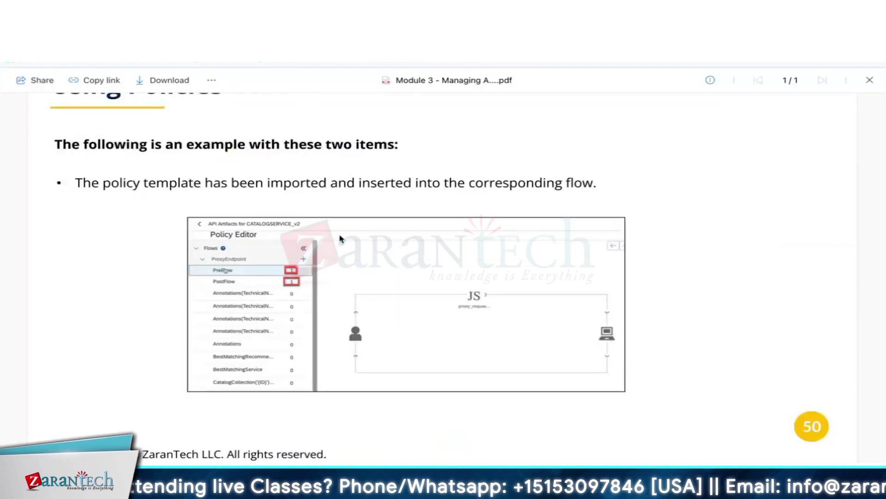
Step: Return to the Module 3 PDF and read the Editing APIs slides on the View API view and the notification area
scroll(341, 238, down, 5)
scroll(340, 238, down, 2)
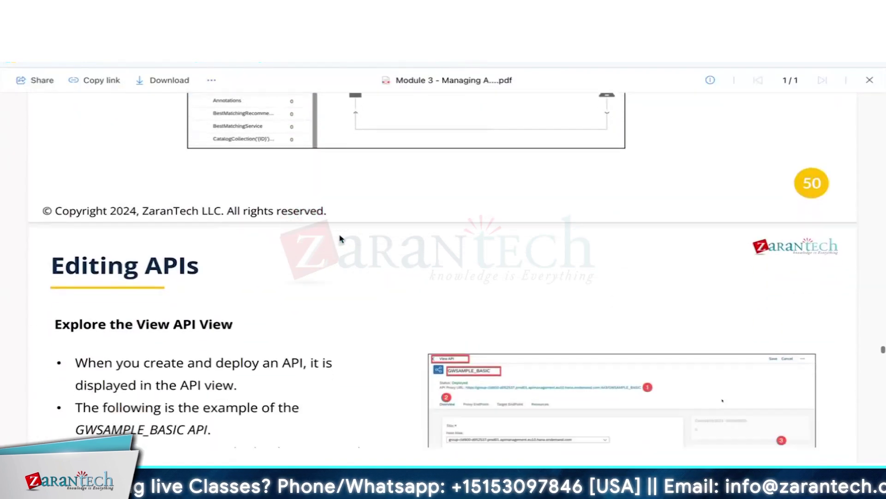
scroll(340, 238, down, 2)
scroll(340, 238, down, 3)
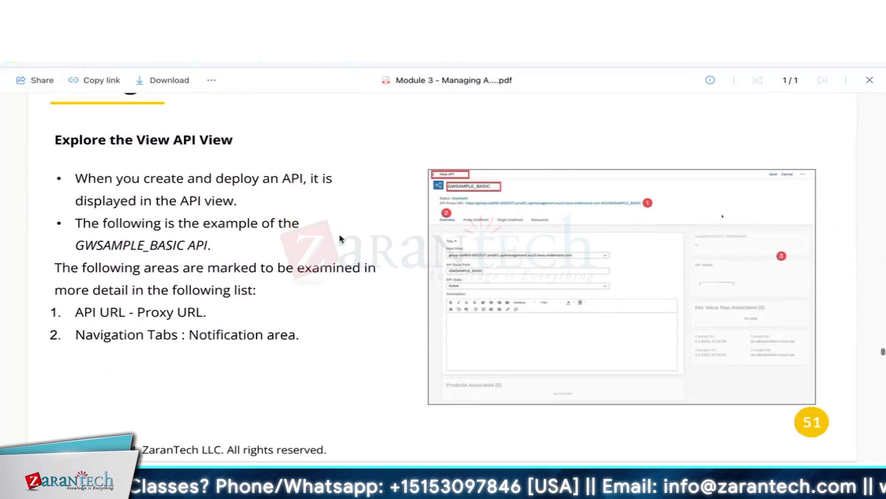
scroll(341, 238, down, 8)
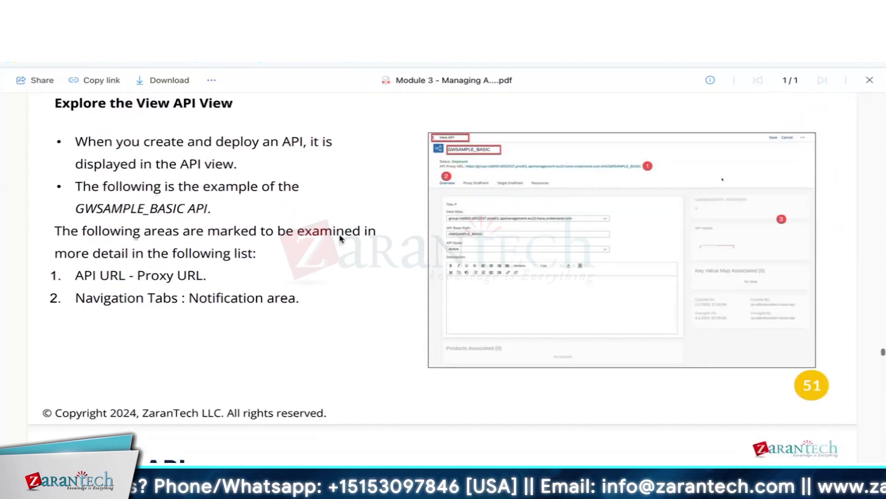
scroll(340, 238, down, 1)
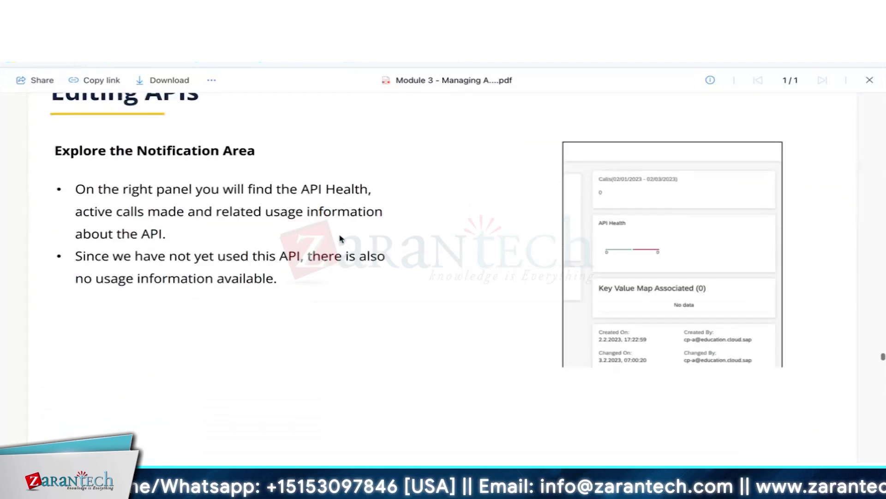
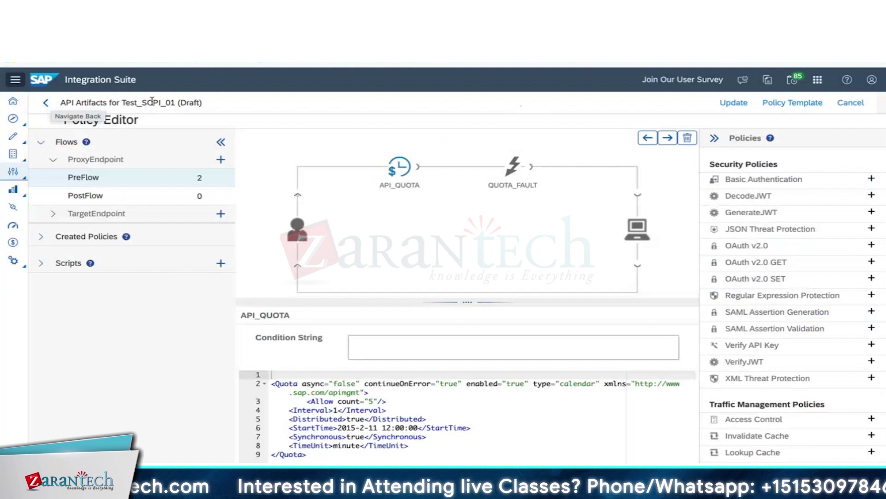
Step: Update the Test_SCPI_01 policies from the policy editor and try to undeploy the API proxy
click(736, 106)
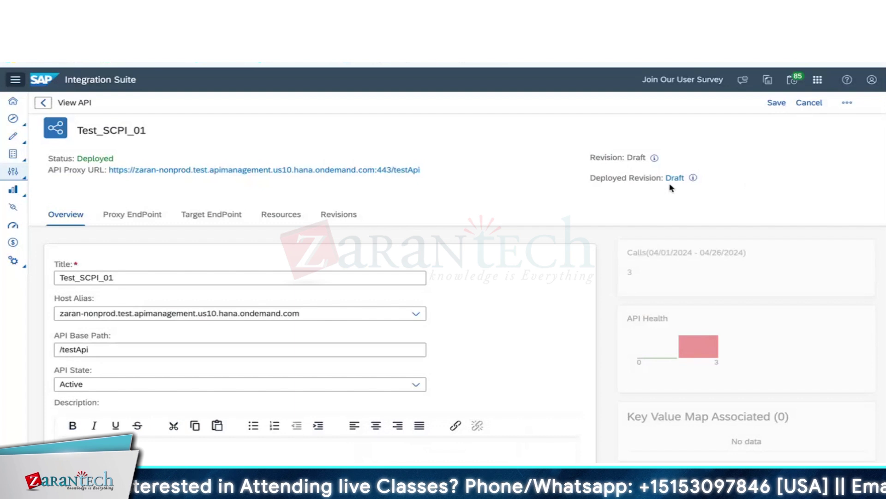
click(675, 179)
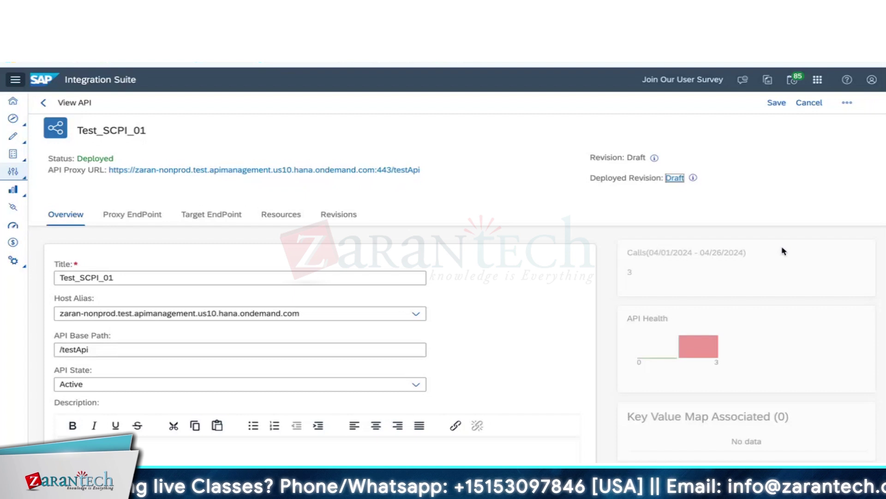
click(847, 102)
click(826, 145)
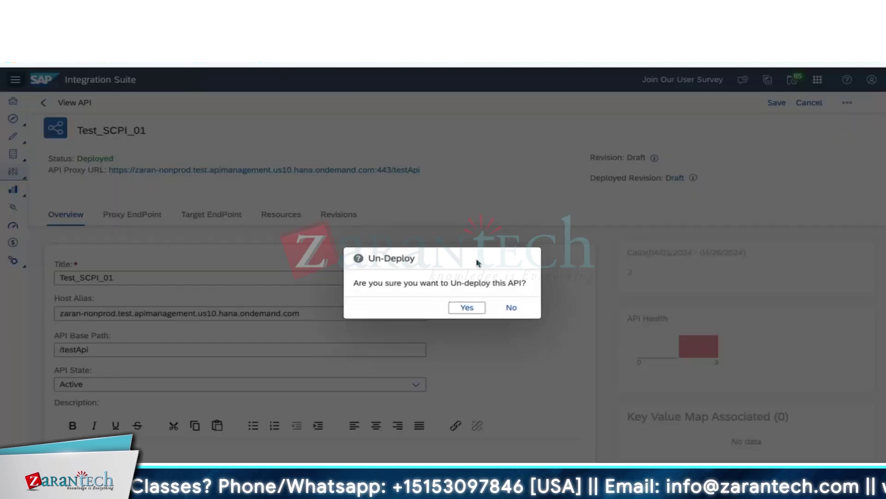
click(467, 307)
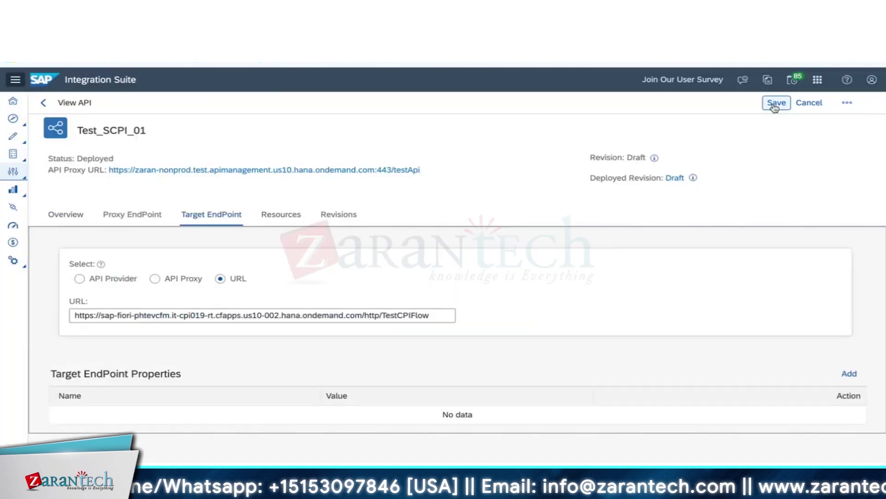
Step: Try to save the Test_SCPI_01 proxy and return to the list of API proxies
click(777, 102)
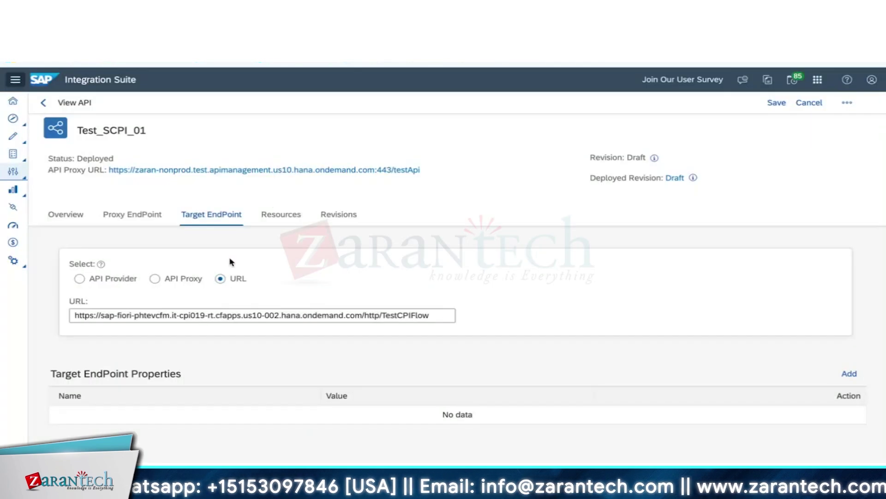
click(43, 102)
click(482, 322)
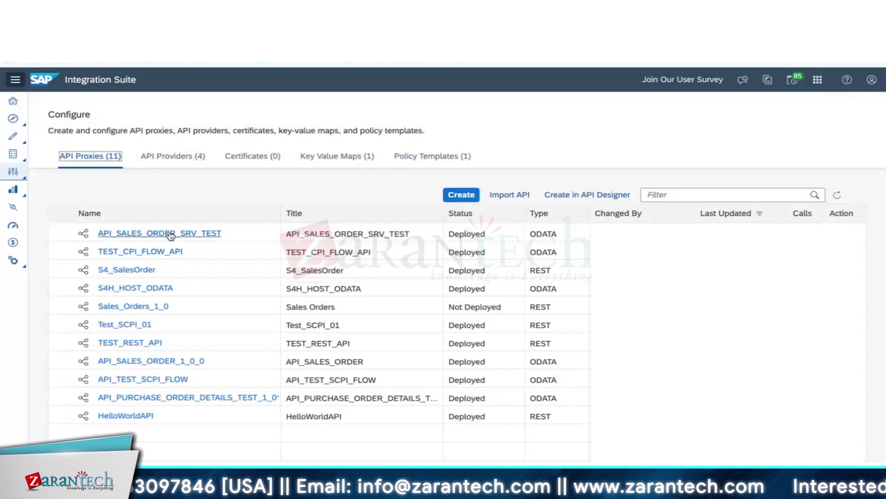
Step: Open the API_SALES_ORDER_SRV_TEST proxy and examine its deployed revision information
click(169, 232)
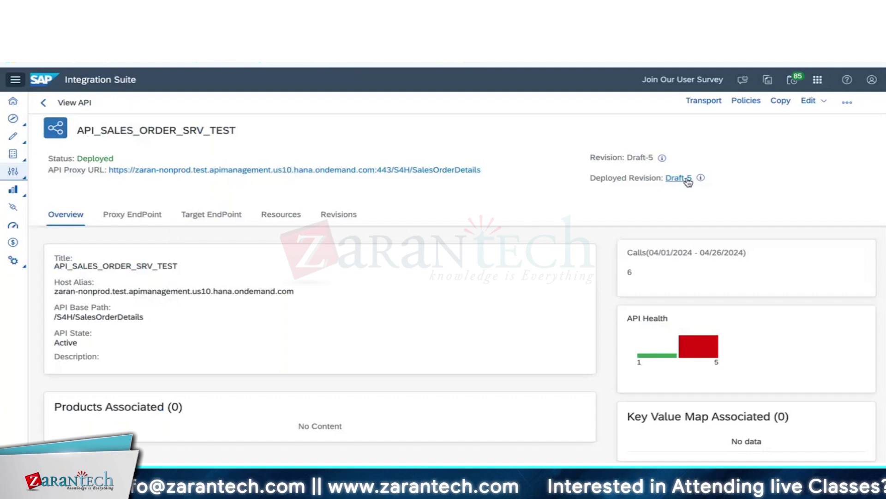
click(678, 178)
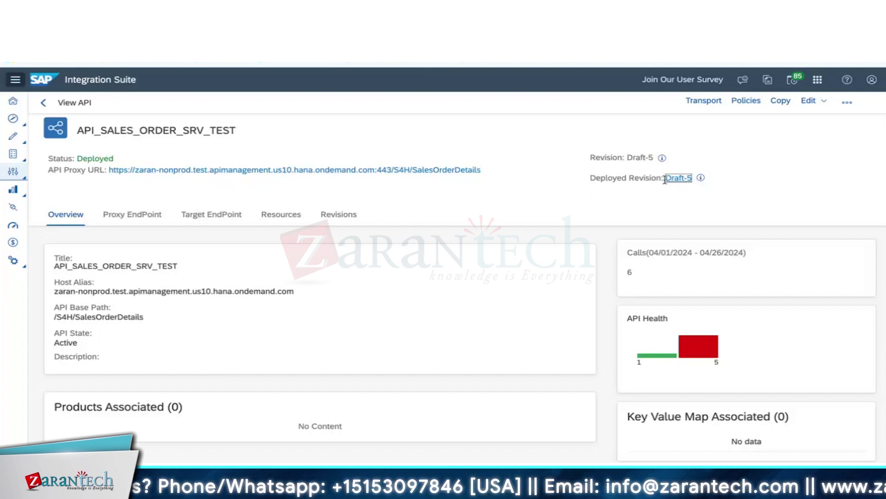
mouse_move(701, 178)
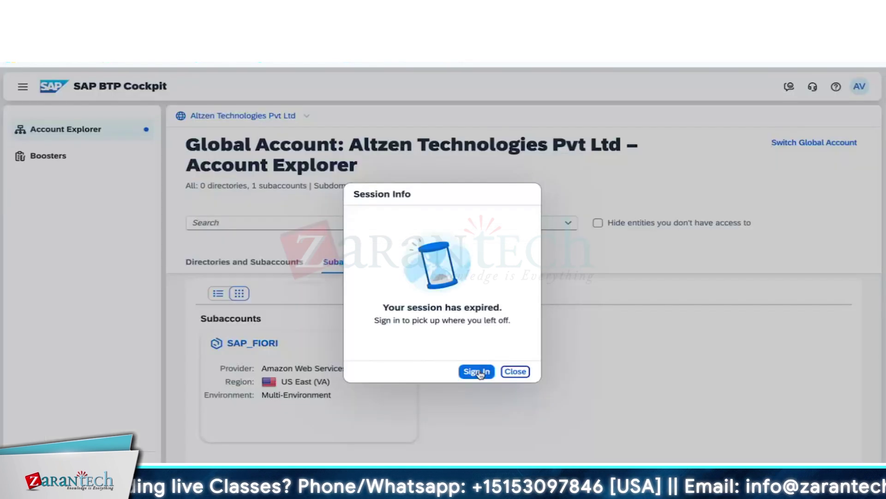
Step: Switch to the SAP BTP Cockpit, sign back in, and check SAP_FIORI's Service Marketplace for "gi" and the subaccount's Entitlements
click(477, 371)
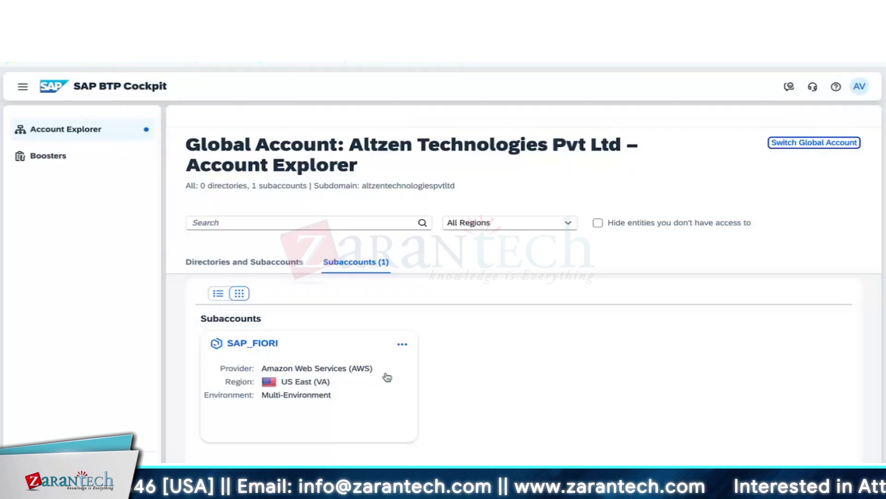
click(267, 352)
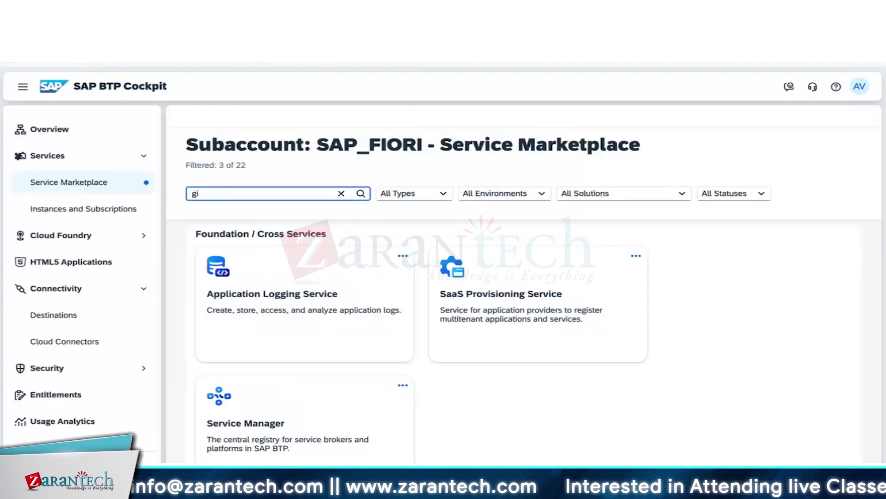
text(i)
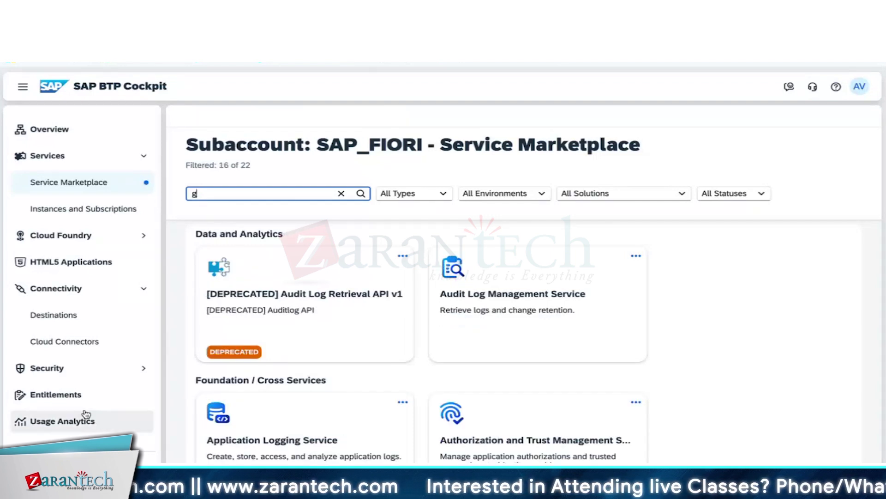
click(73, 400)
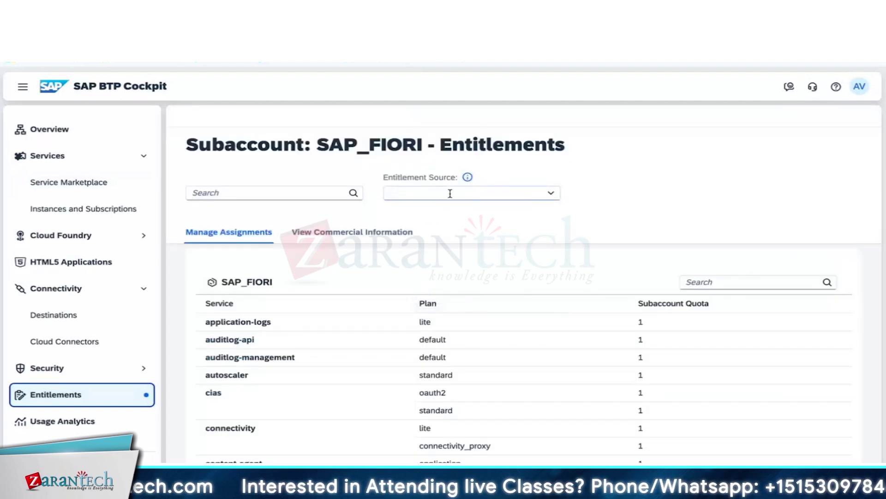
Step: Search the SAP_FIORI entitlements for "github", clear that search, and search the assigned services table for "gi"
click(448, 193)
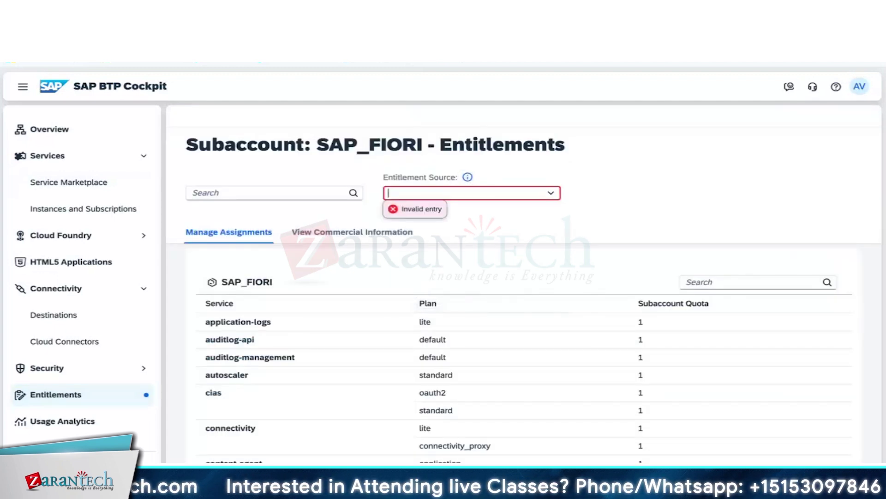
click(296, 197)
text(gith)
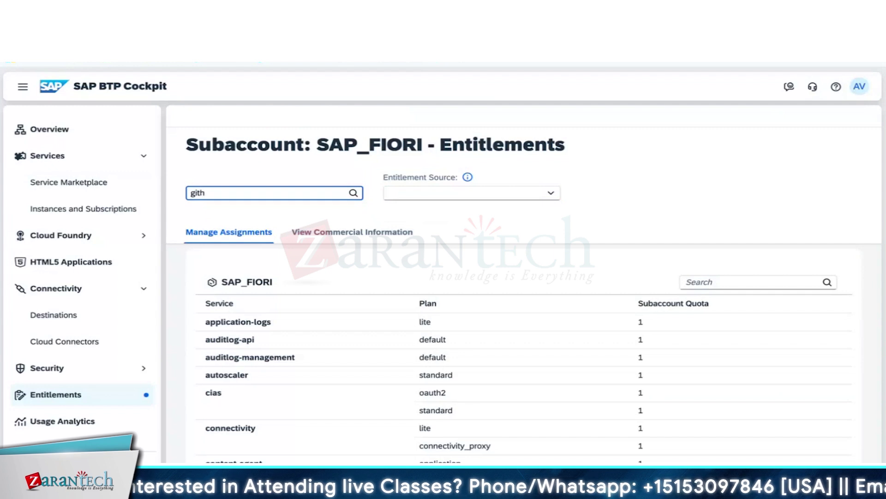
text(ub)
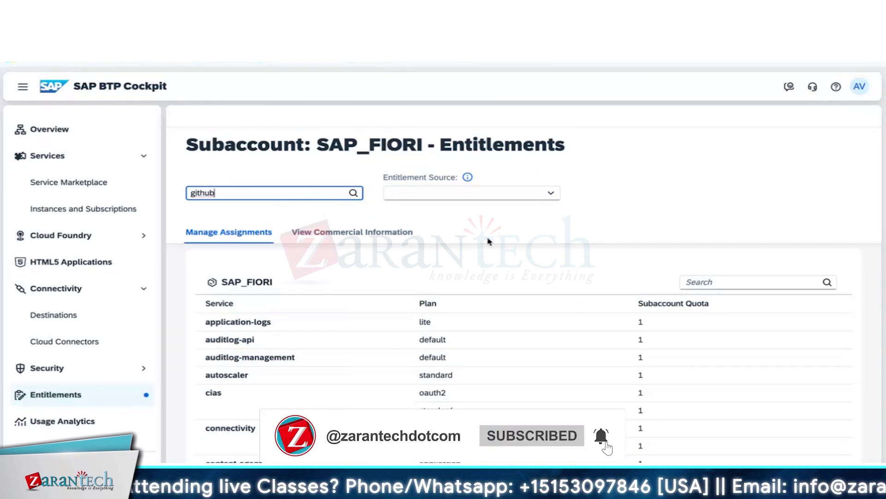
key(BackSpace)
key(BackSpace)
key(BackSpace)
key(BackSpace)
key(BackSpace)
key(BackSpace)
click(725, 283)
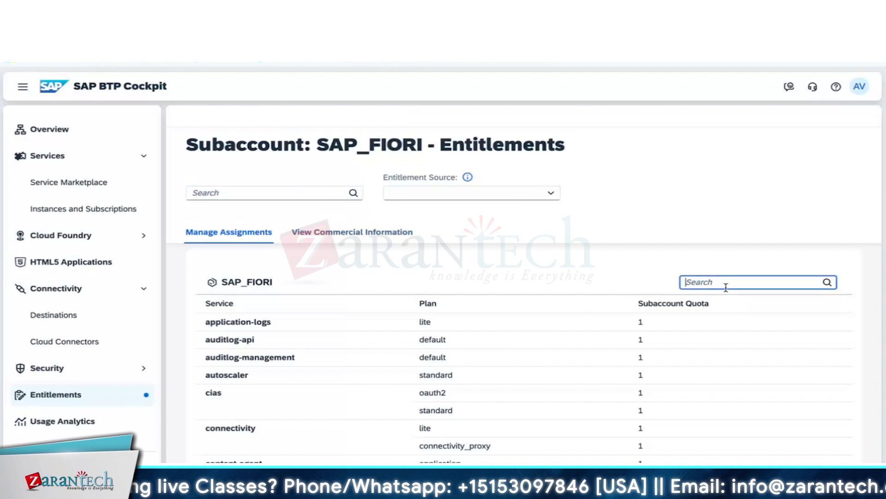
text(gi)
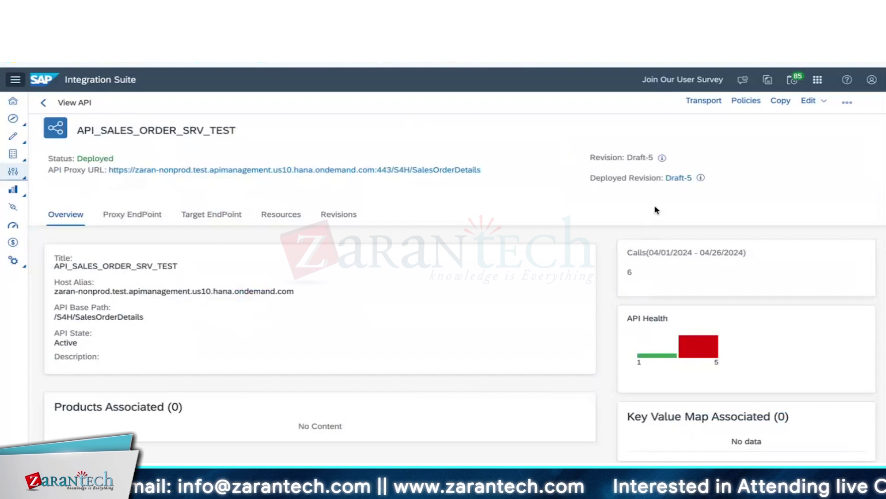
Step: Switch back to Integration Suite, check API_SALES_ORDER_SRV_TEST's deployed revision, examine its ProxyEndpoint and TargetEndpoint policy flows, and leave the policy editor
click(678, 178)
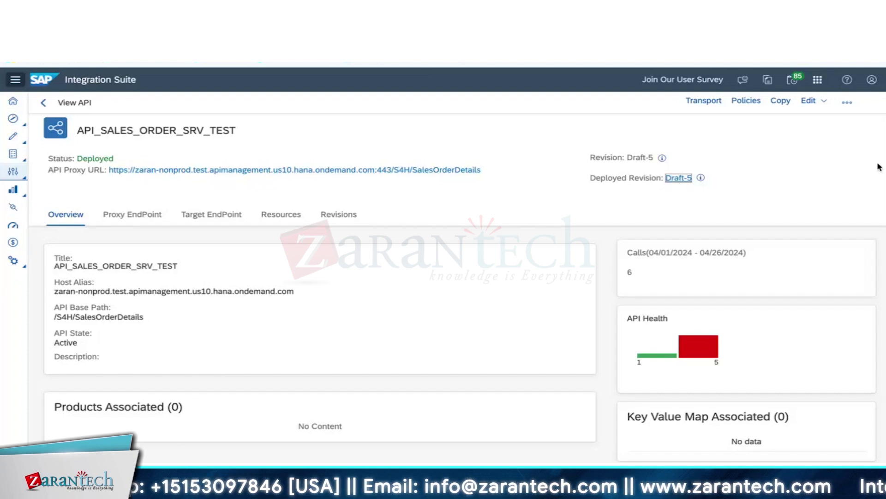
click(847, 103)
click(751, 100)
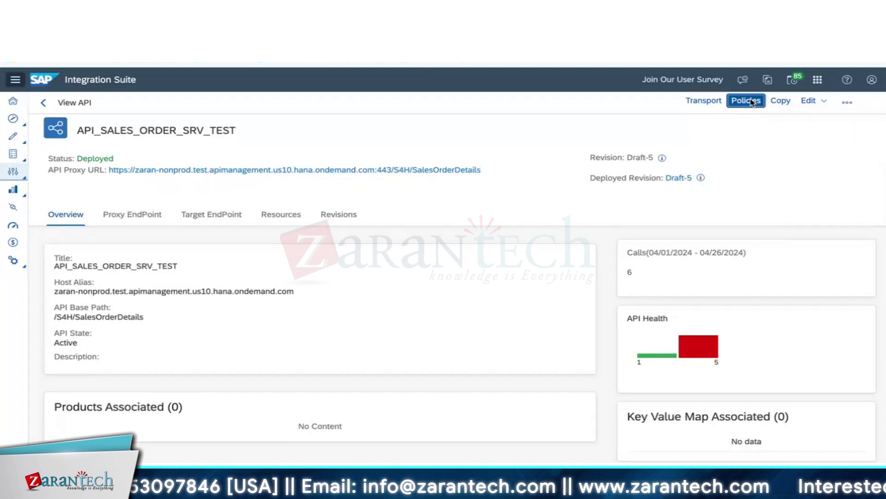
click(54, 177)
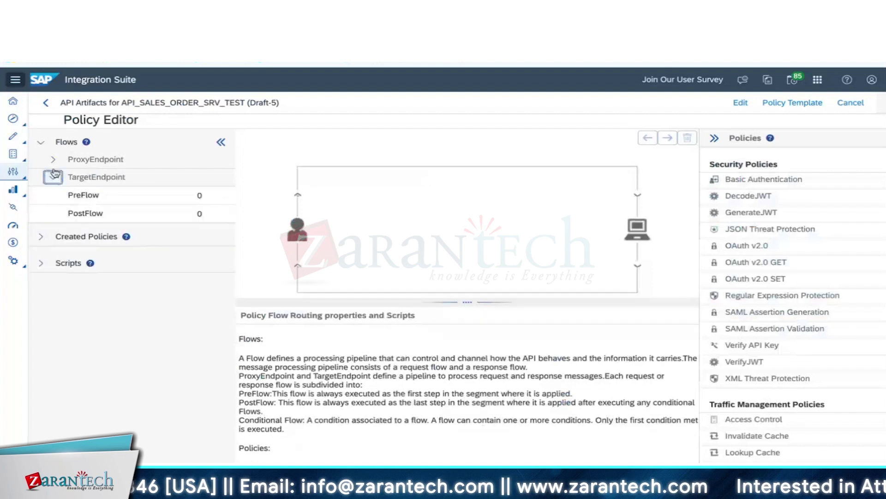
click(53, 159)
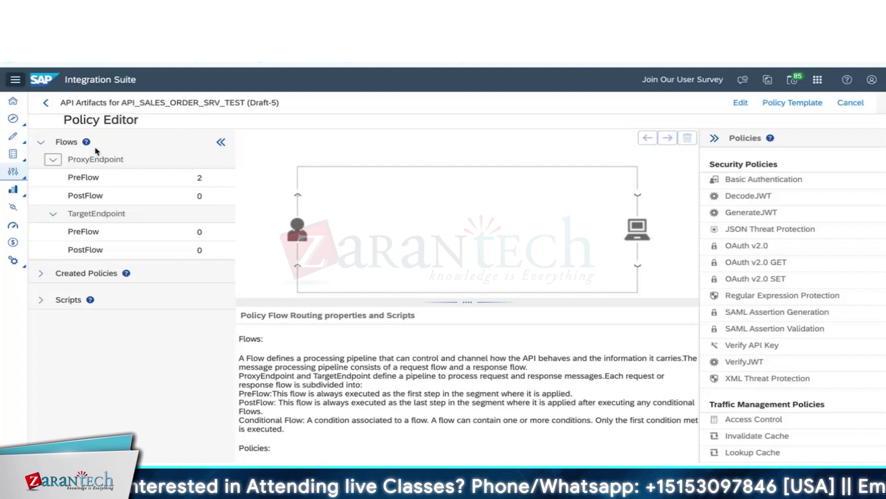
click(45, 103)
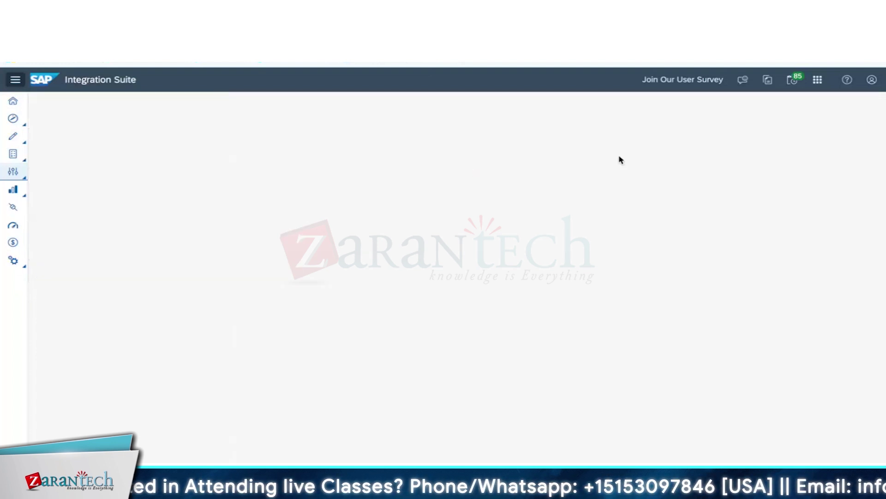